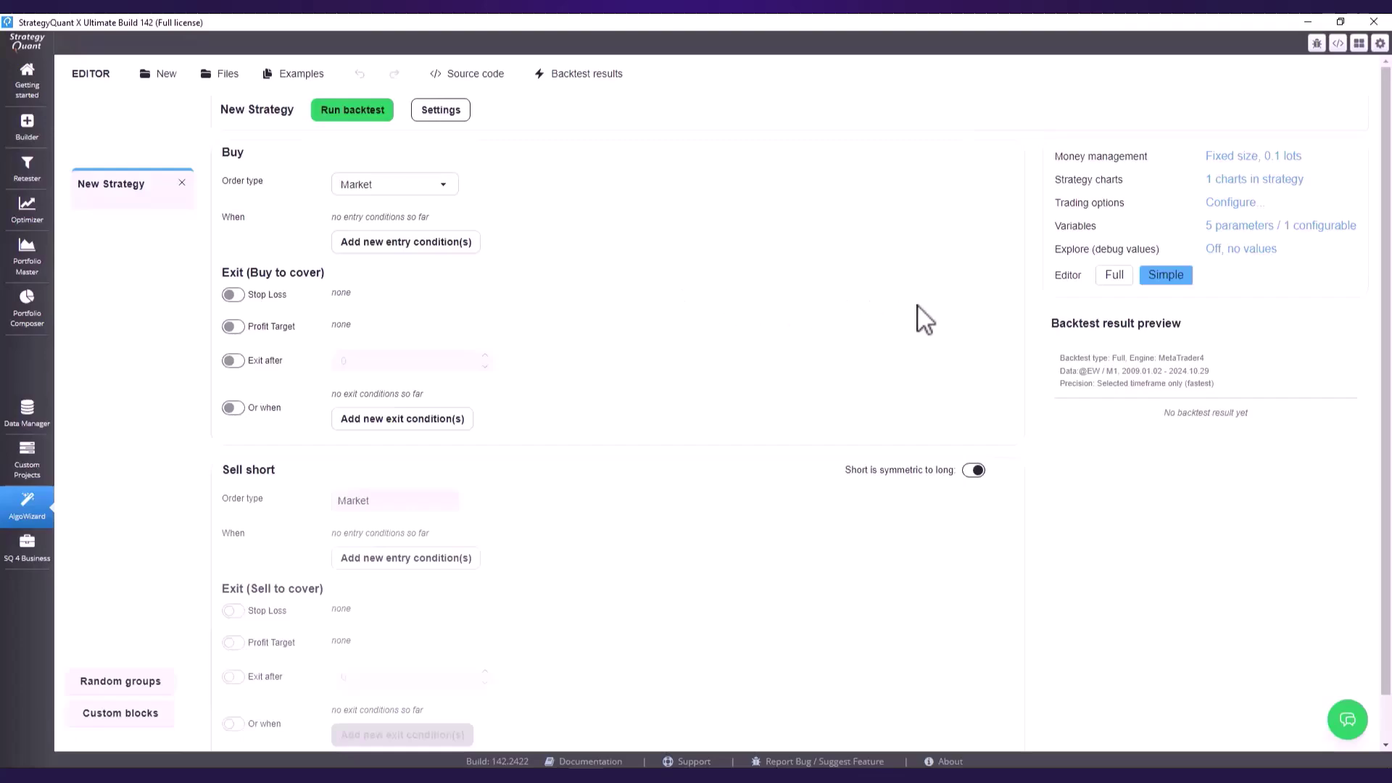
Step: Open the AI Assistant chat panel beside the empty New Strategy in AlgoWizard
{"action": "scroll", "coordinate": [1233, 653], "scroll_direction": "down", "scroll_amount": 1}
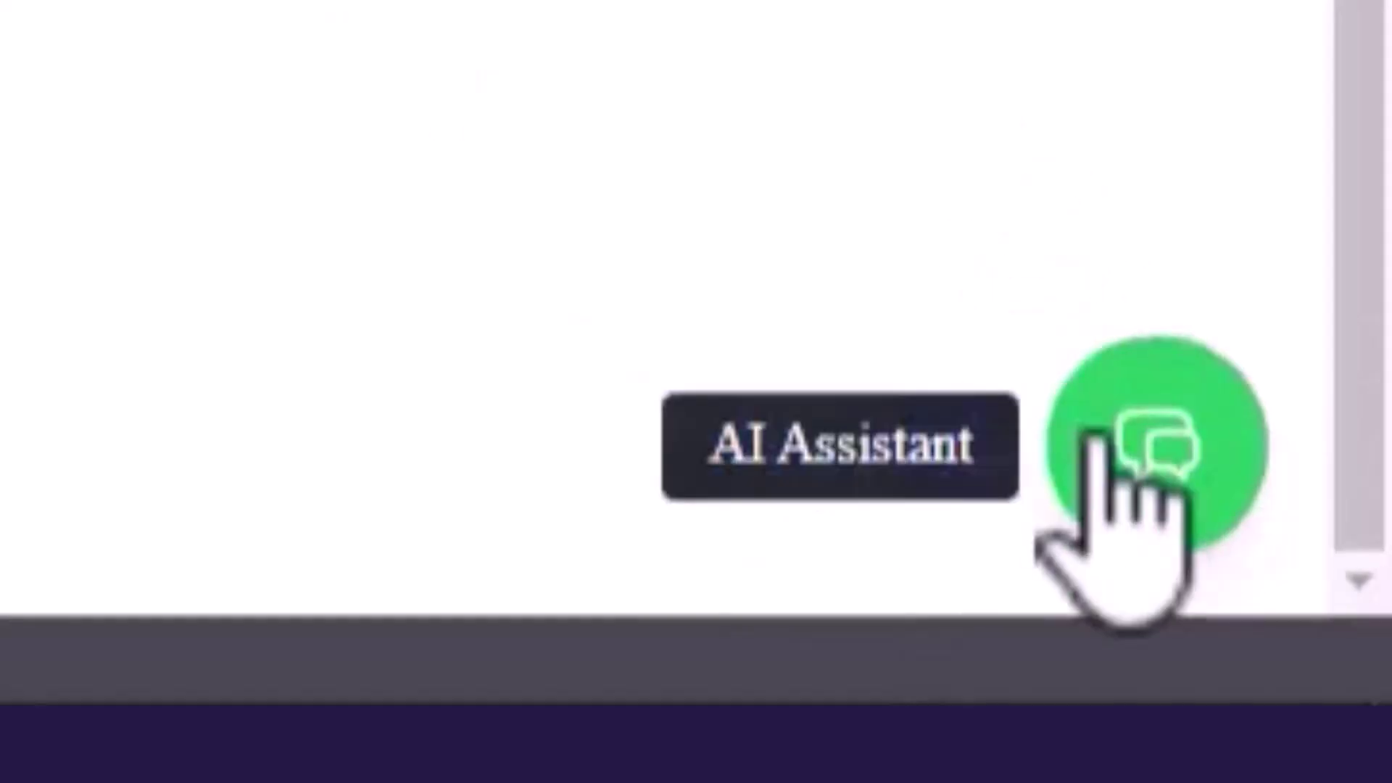
{"action": "left_click", "coordinate": [1135, 433]}
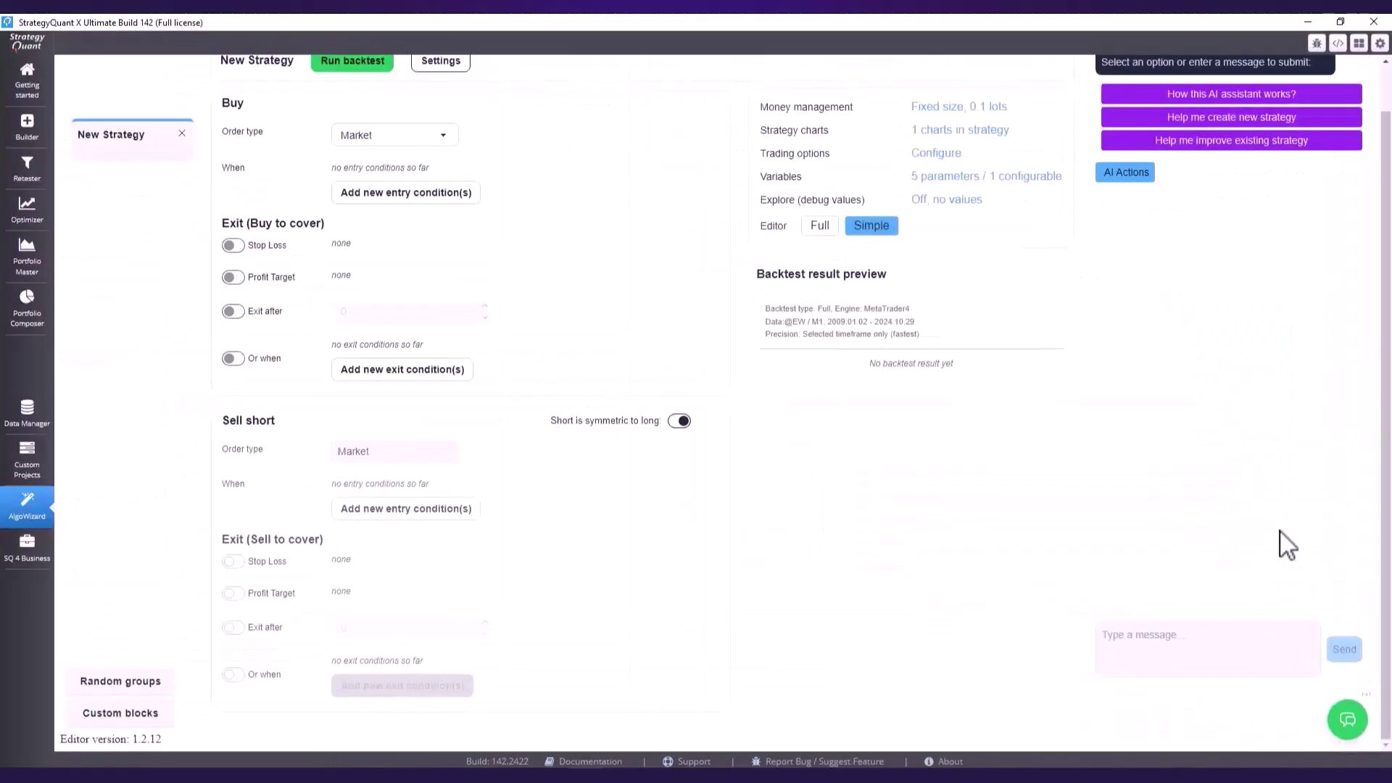
{"action": "scroll", "coordinate": [1284, 537], "scroll_direction": "up", "scroll_amount": 1}
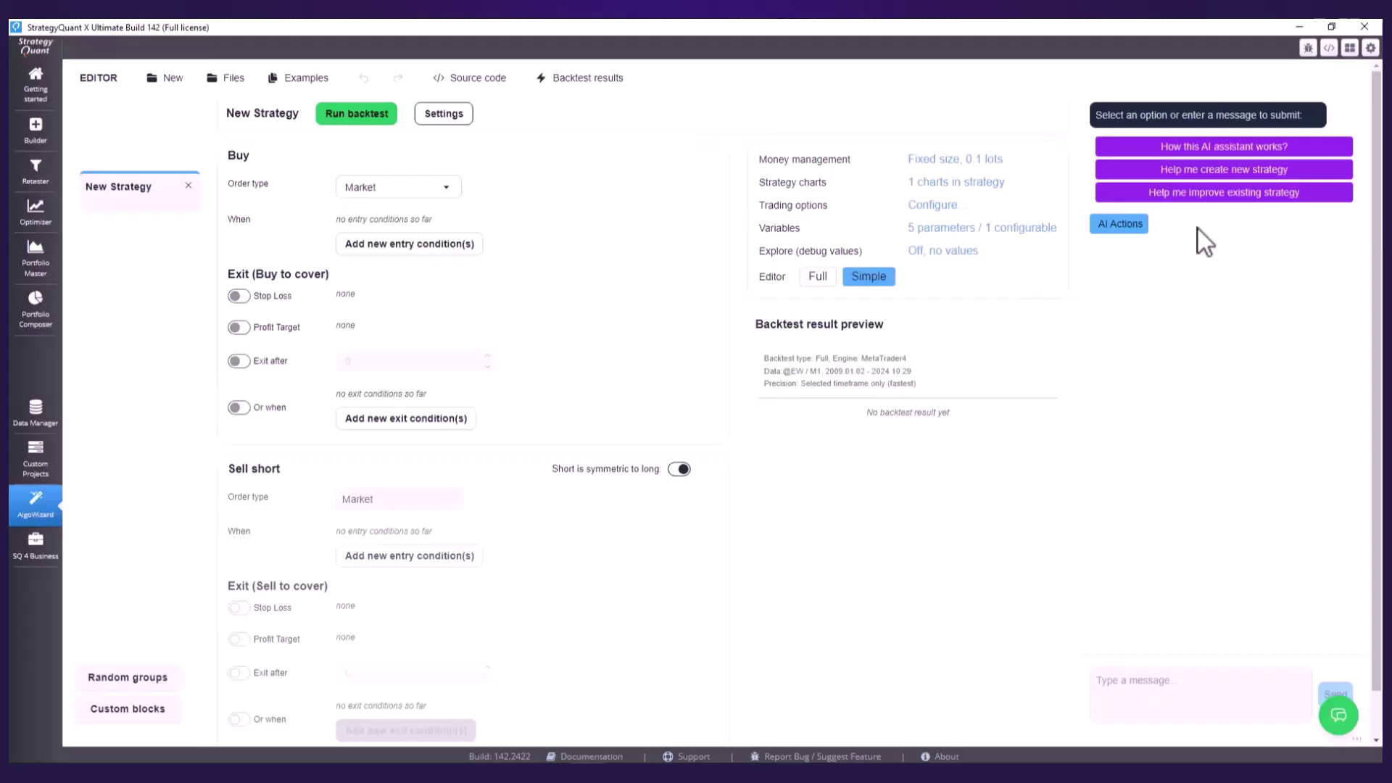
Step: Send the AI assistant a request for a NASDAQ stock-picking strategy: RSI entry and exit, ROC position score
{"action": "left_click", "coordinate": [1154, 670]}
{"action": "type", "text": "create"}
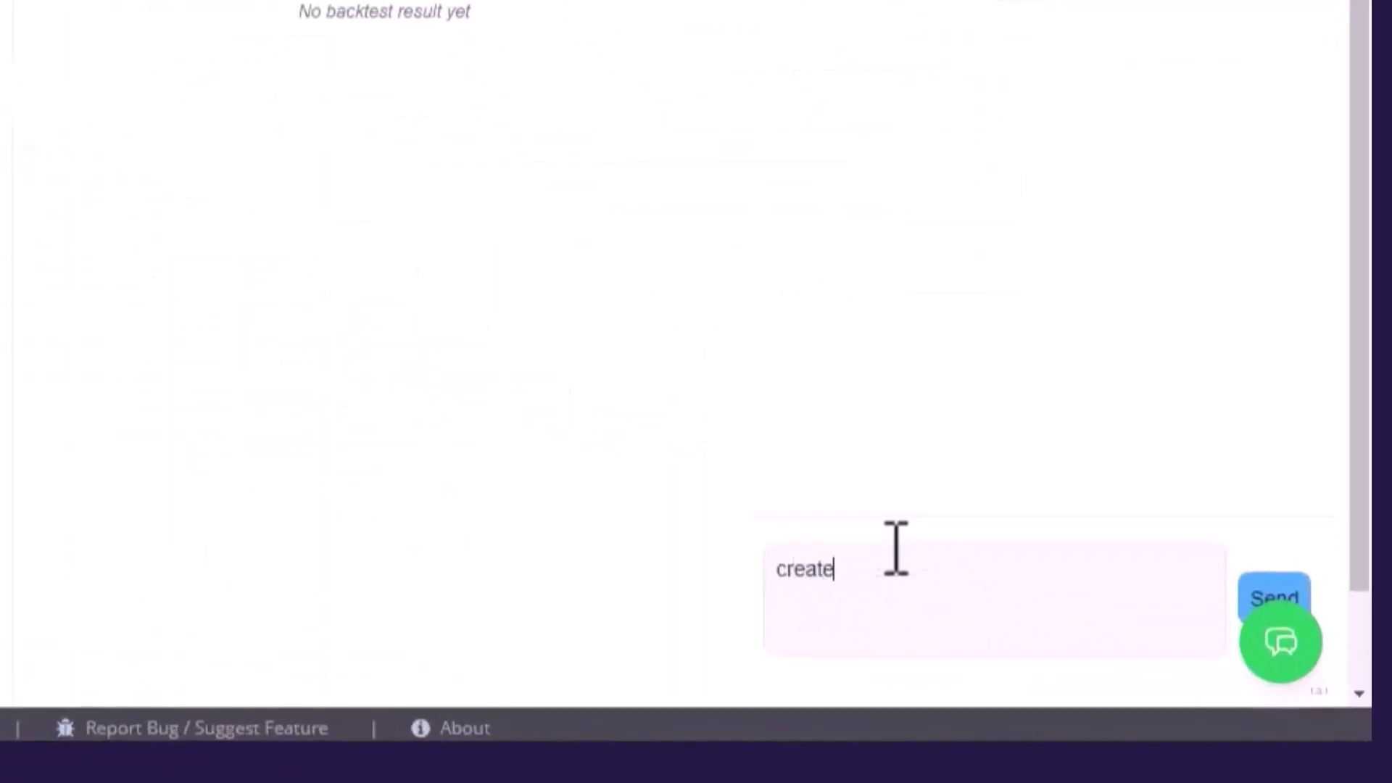
{"action": "type", "text": " stock picki"}
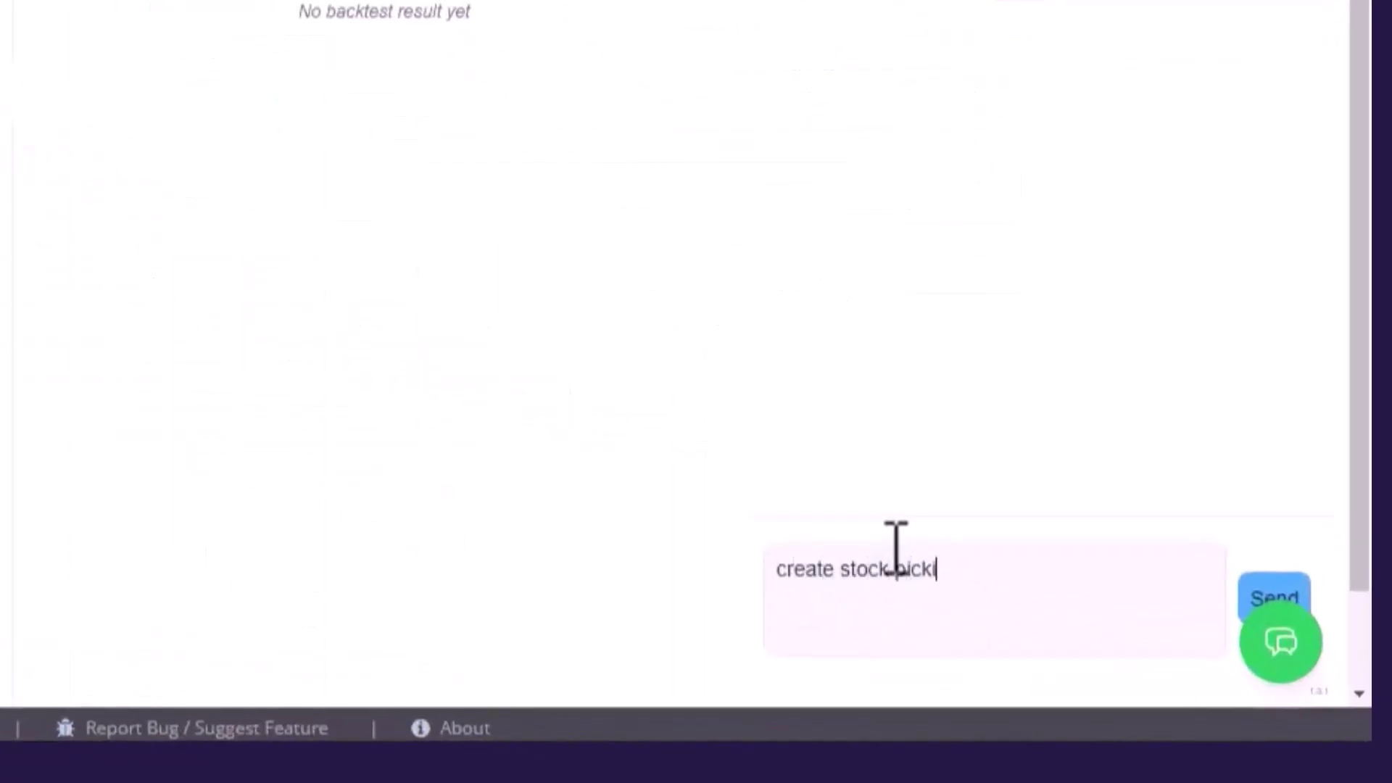
{"action": "type", "text": "ng strategy "}
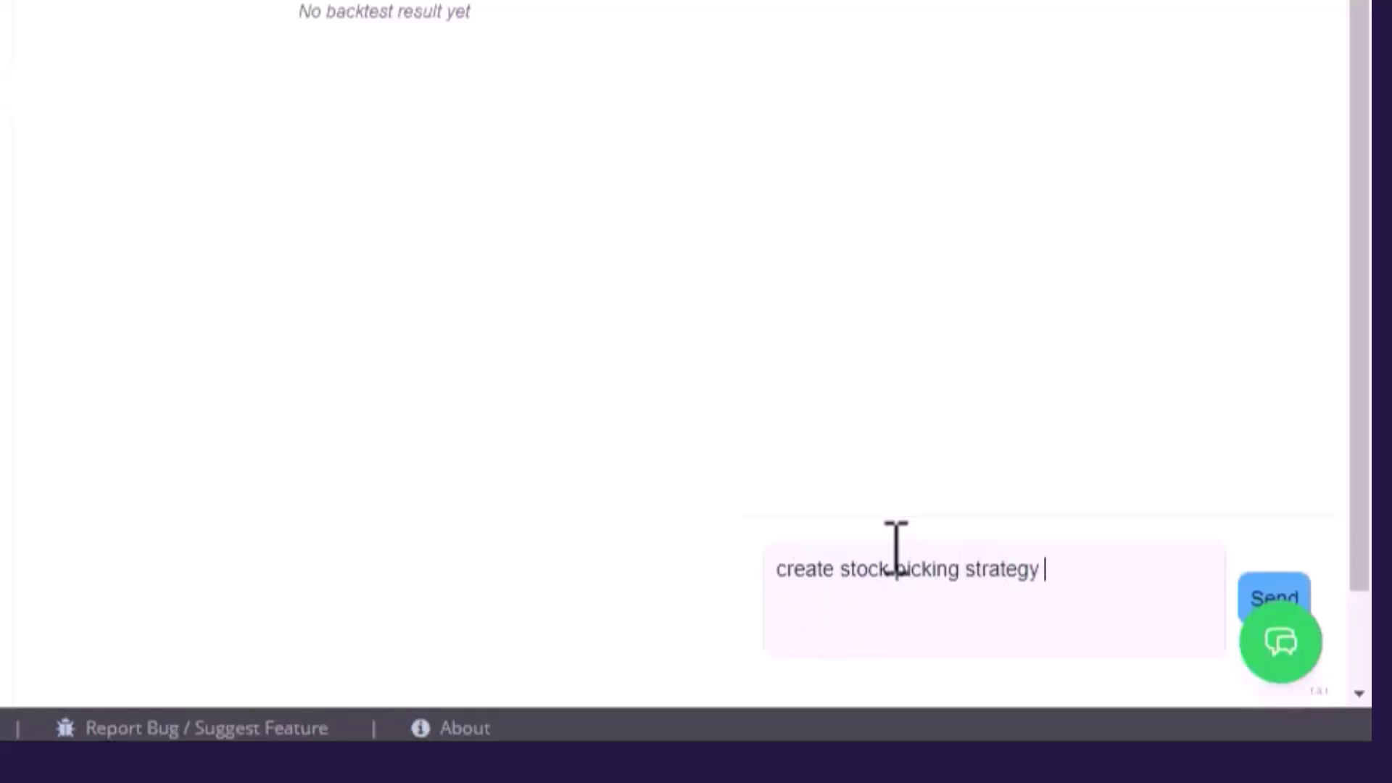
{"action": "type", "text": "for nasda"}
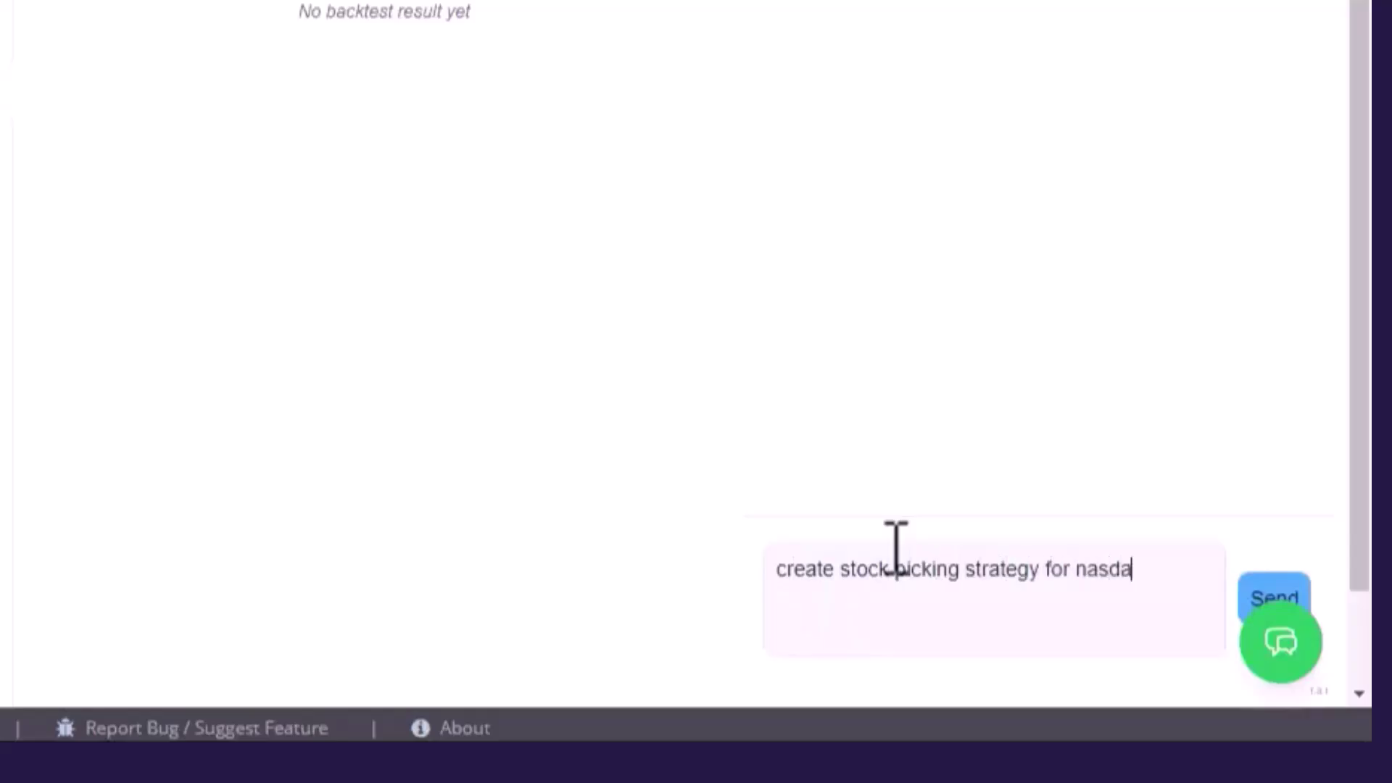
{"action": "type", "text": "q, for entry"}
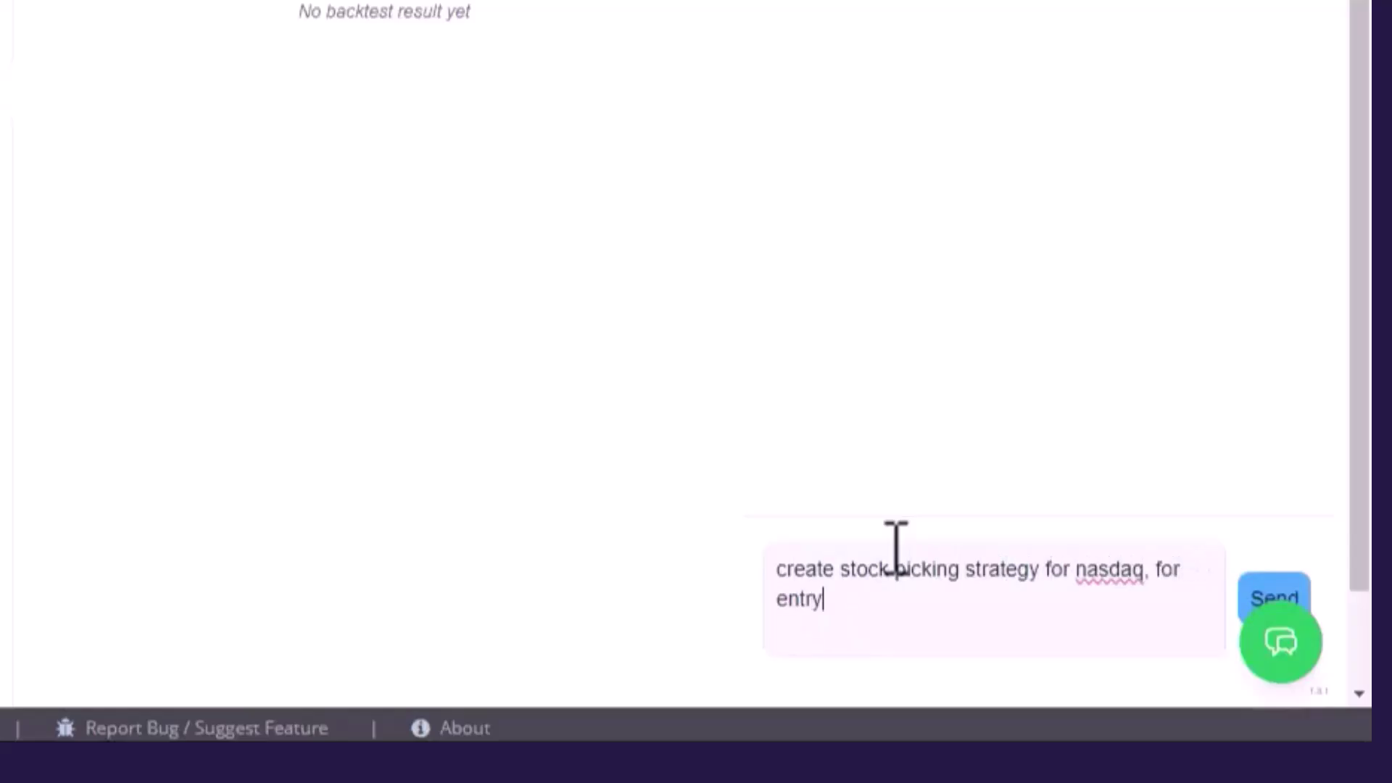
{"action": "type", "text": " use RS"}
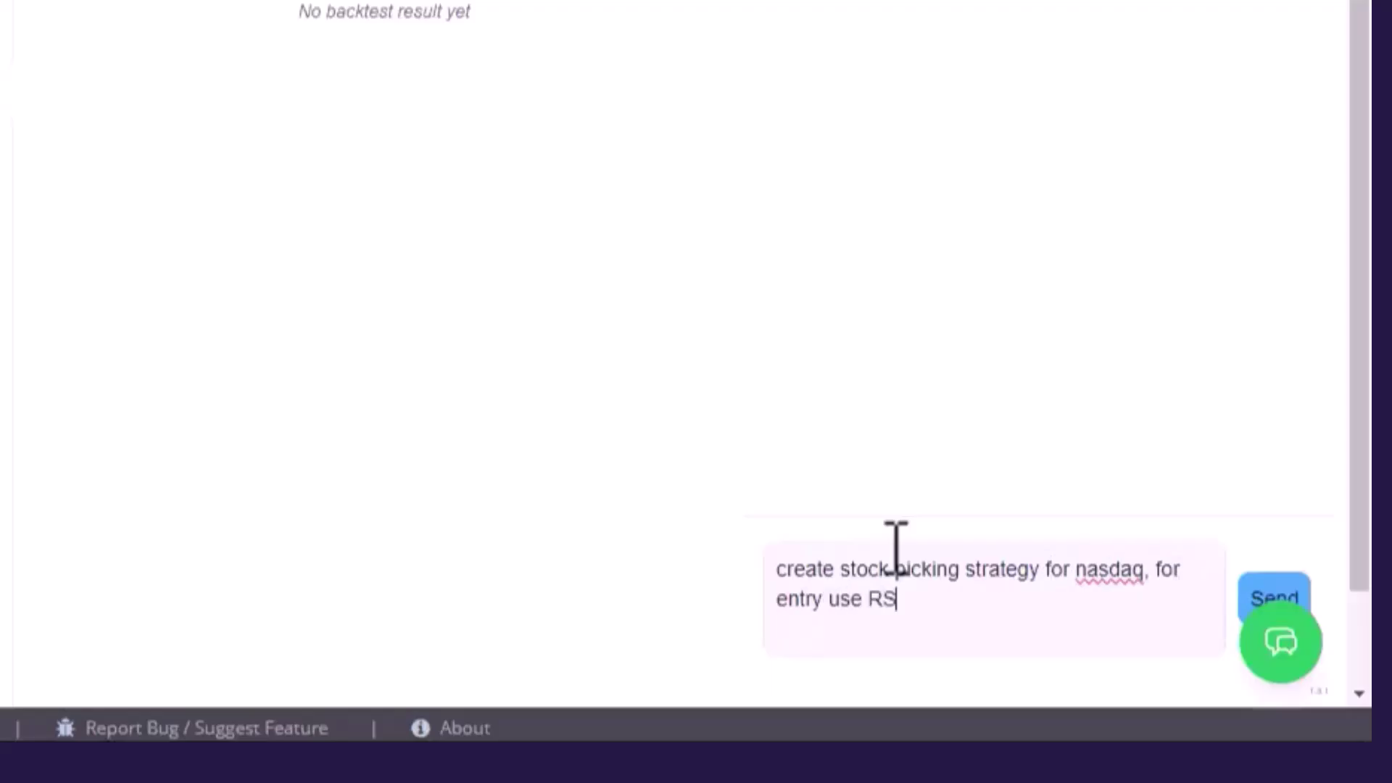
{"action": "type", "text": "I anbd"}
{"action": "key", "text": "BackSpace"}
{"action": "key", "text": "BackSpace"}
{"action": "type", "text": "d in exit use "}
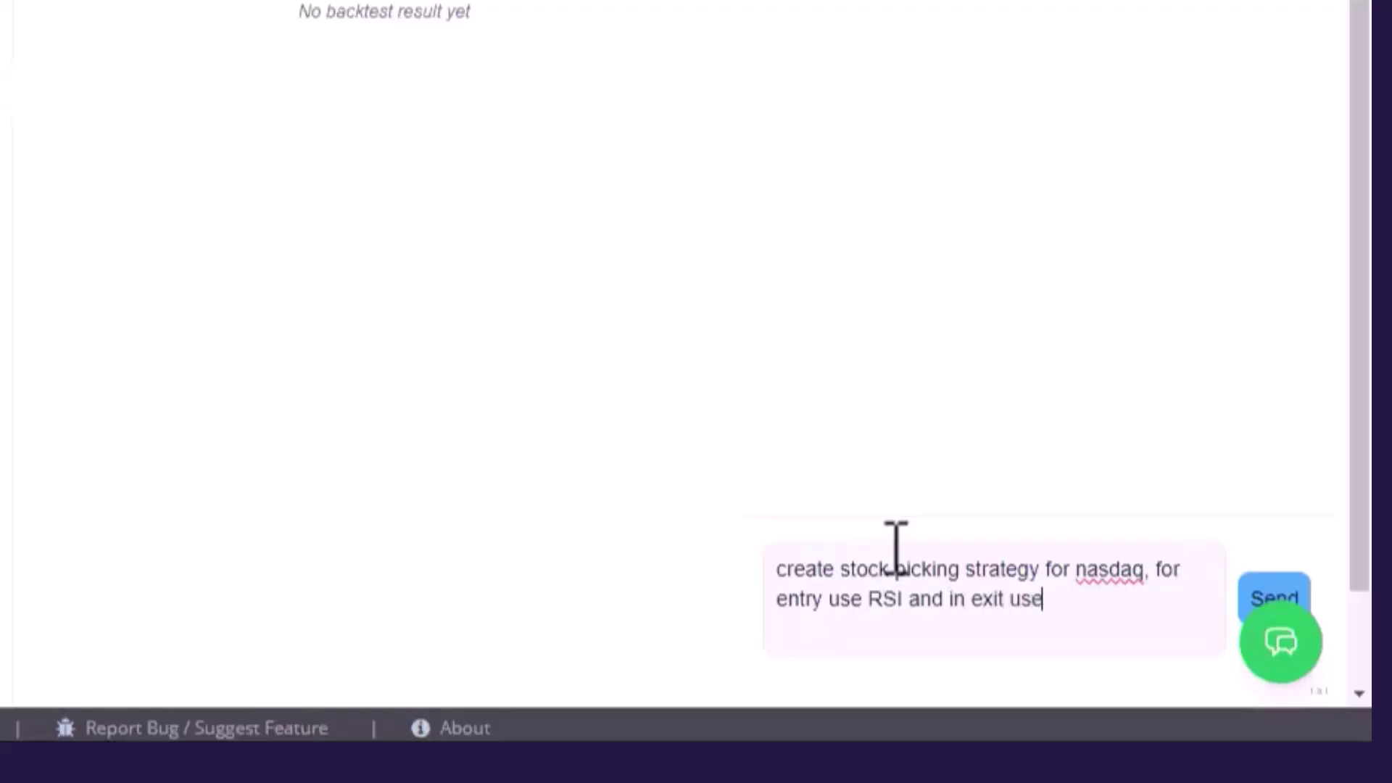
{"action": "type", "text": "RSI, use ROC "}
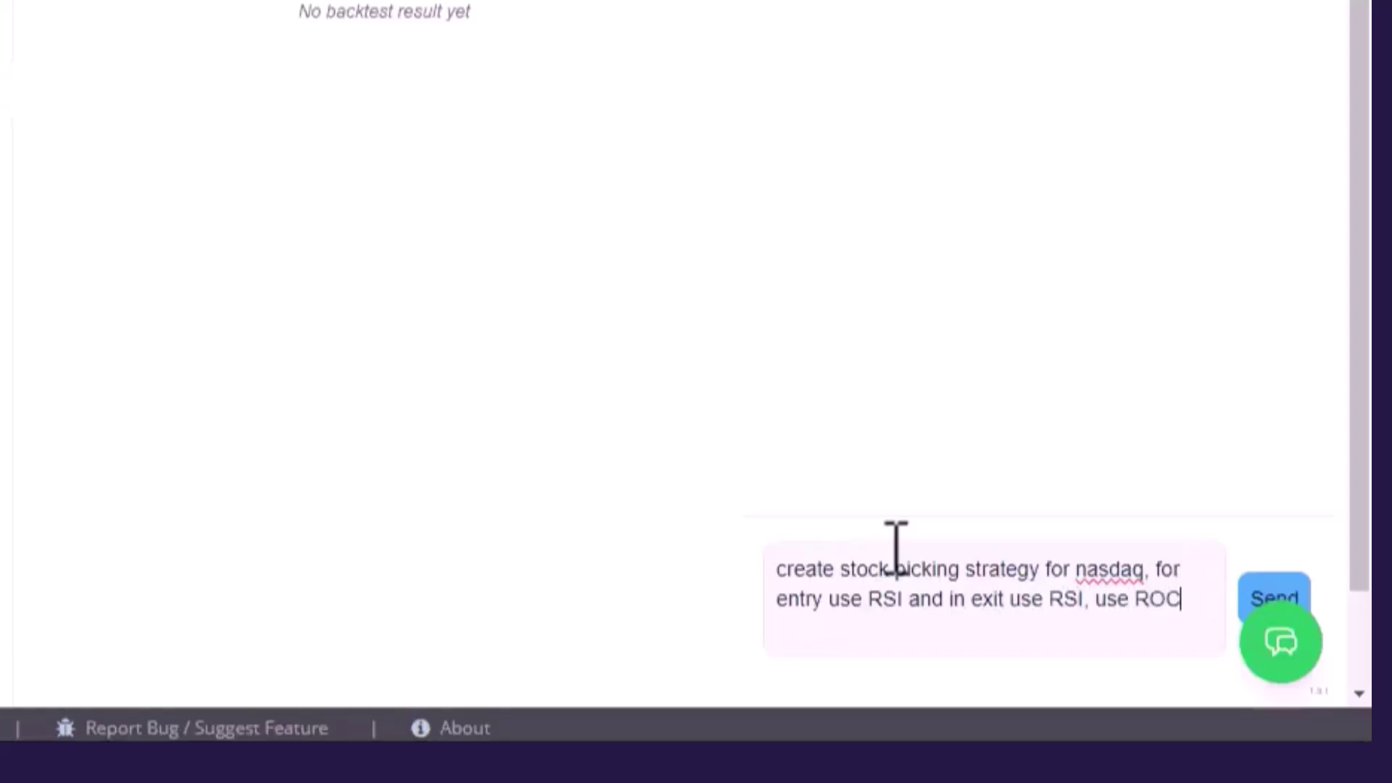
{"action": "type", "text": "as"}
{"action": "type", "text": " possition"}
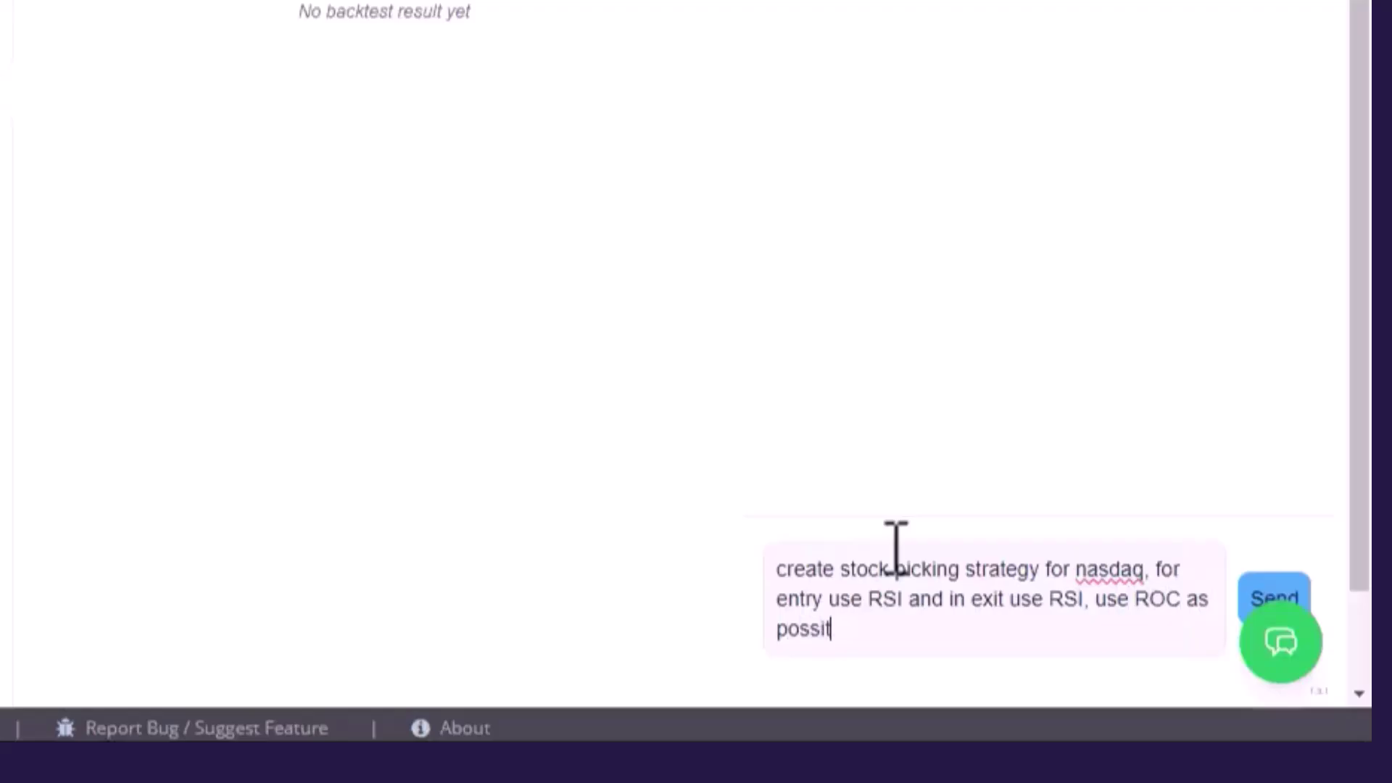
{"action": "type", "text": " score"}
{"action": "key", "text": "Return"}
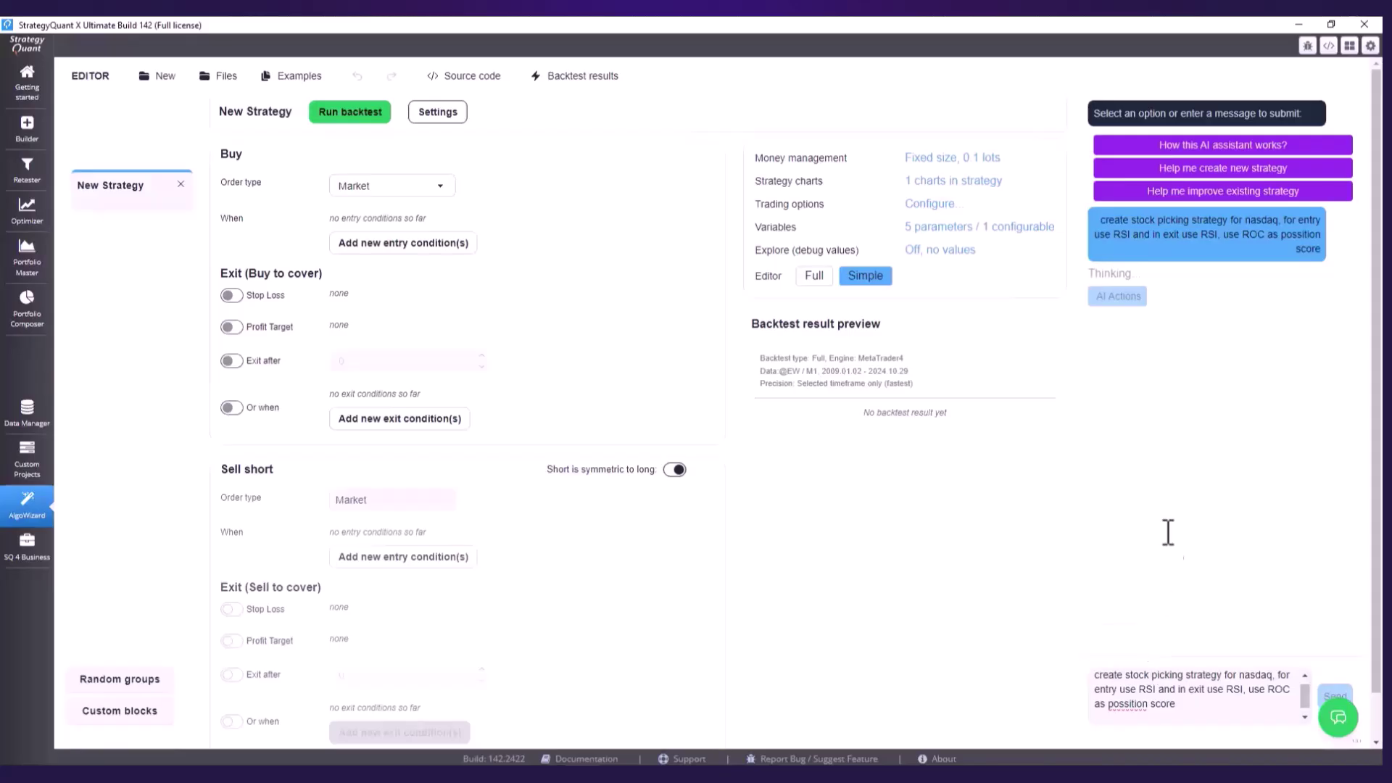
{"action": "scroll", "coordinate": [1160, 412], "scroll_direction": "up", "scroll_amount": 3}
{"action": "scroll", "coordinate": [1159, 412], "scroll_direction": "up", "scroll_amount": 2}
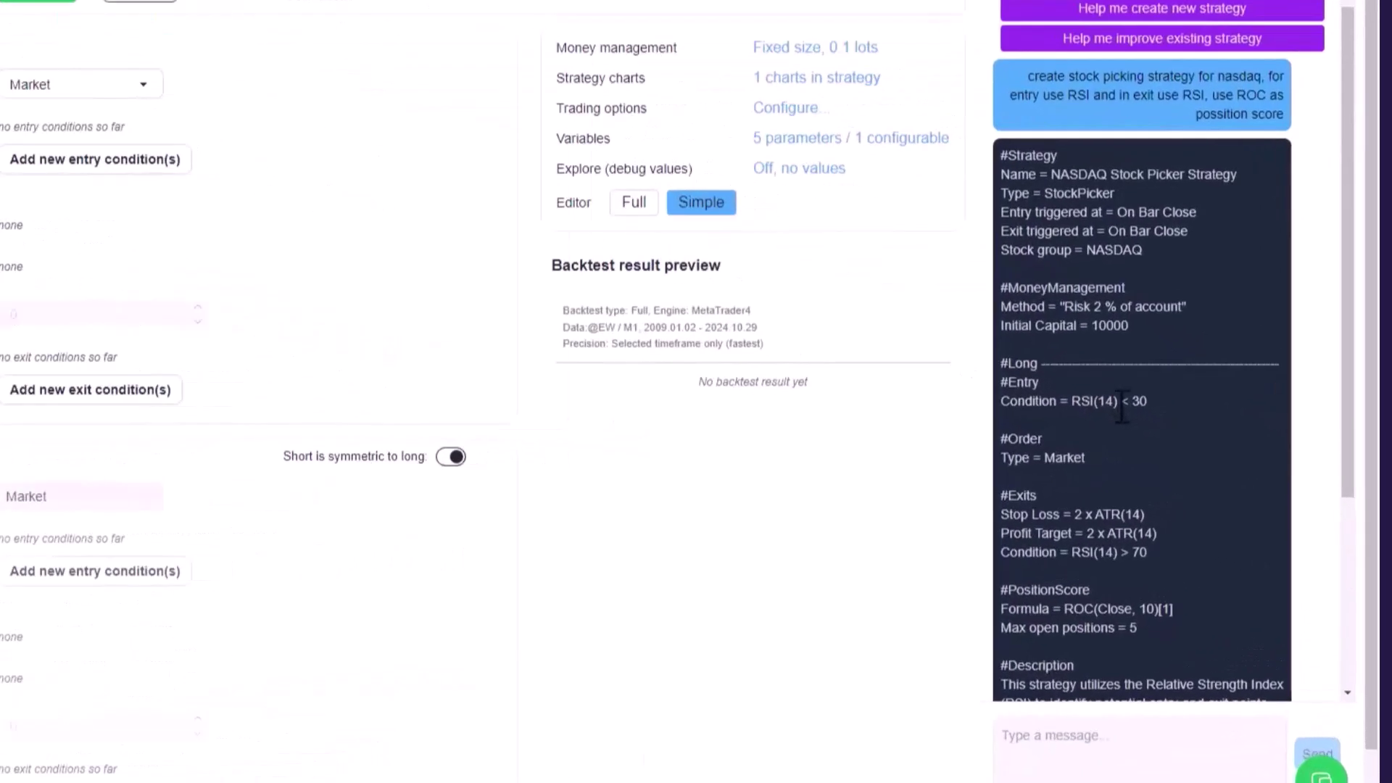
{"action": "left_click_drag", "start_coordinate": [1148, 401], "coordinate": [1060, 401]}
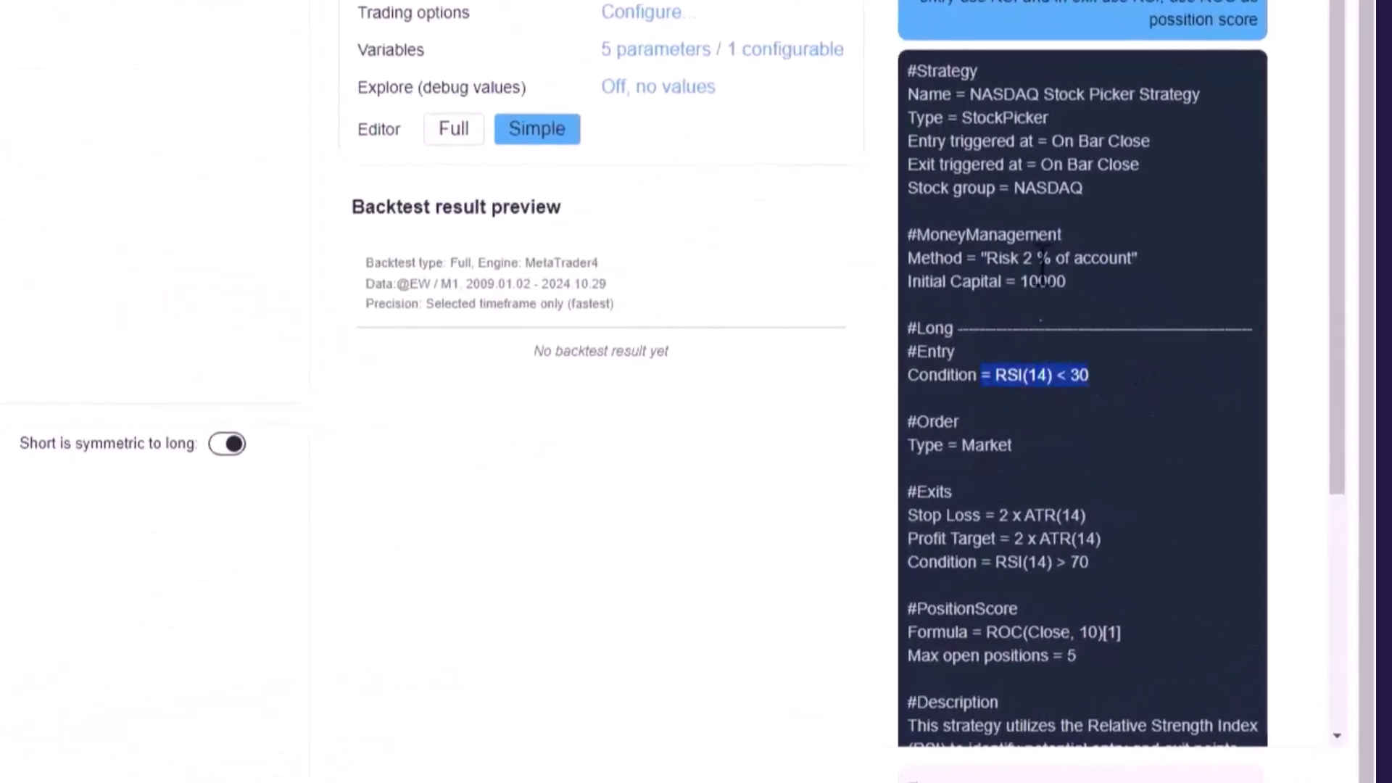
{"action": "scroll", "coordinate": [1042, 270], "scroll_direction": "down", "scroll_amount": 3}
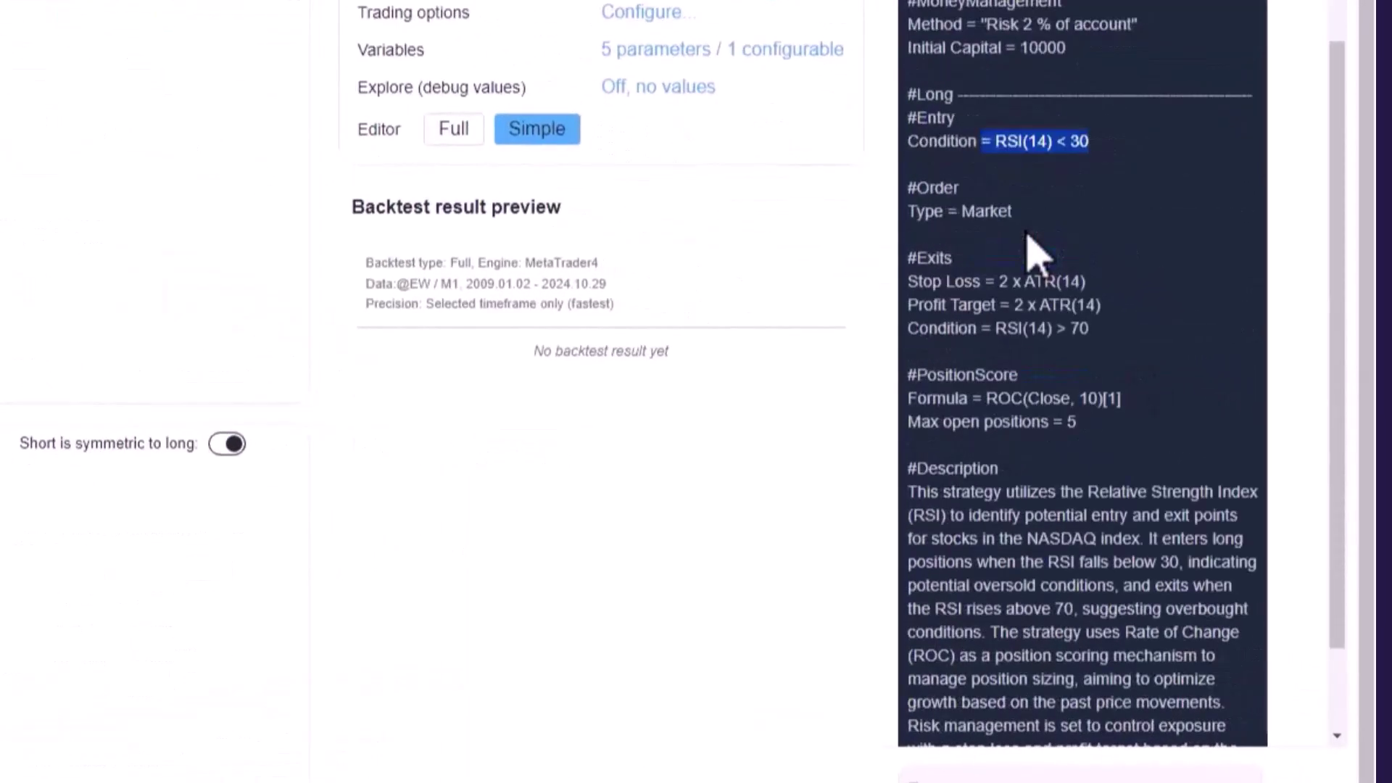
{"action": "scroll", "coordinate": [1059, 392], "scroll_direction": "down", "scroll_amount": 2}
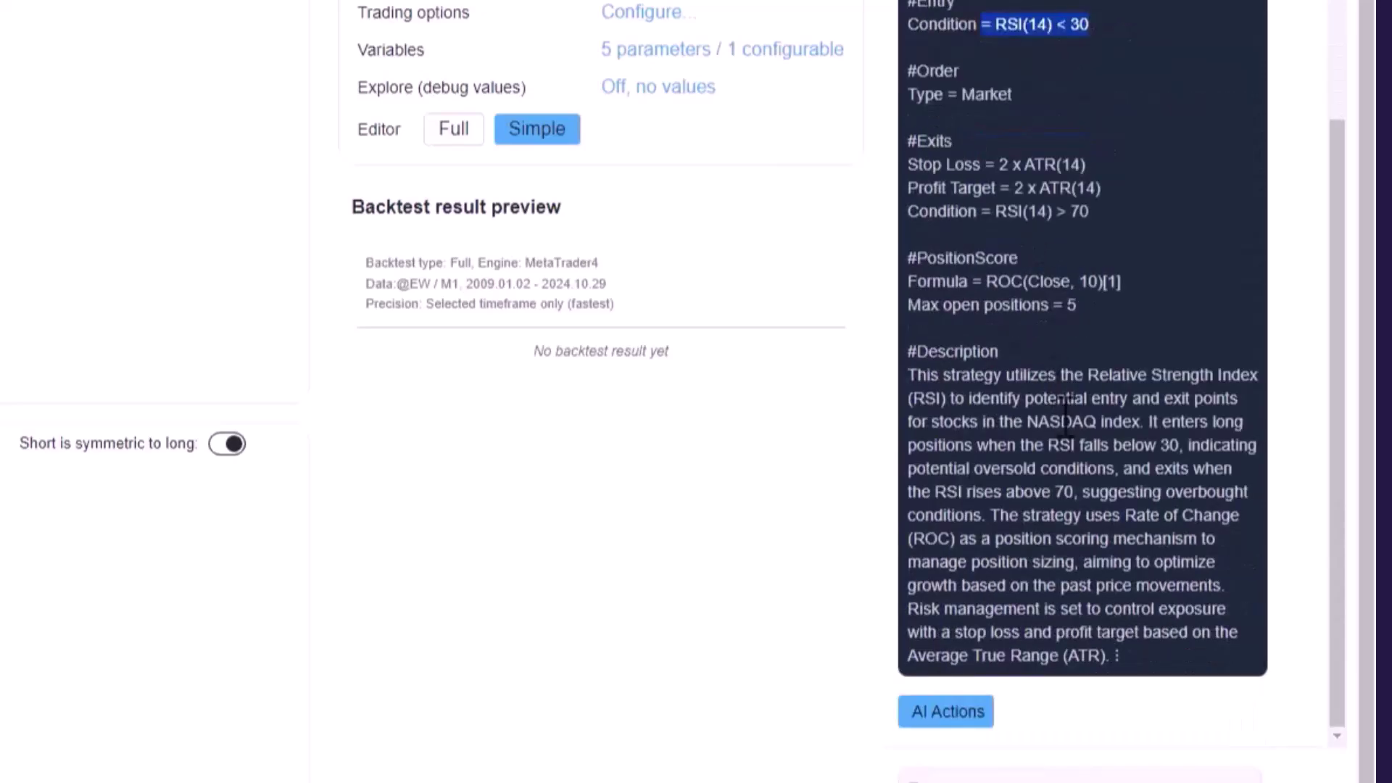
{"action": "left_click", "coordinate": [909, 779]}
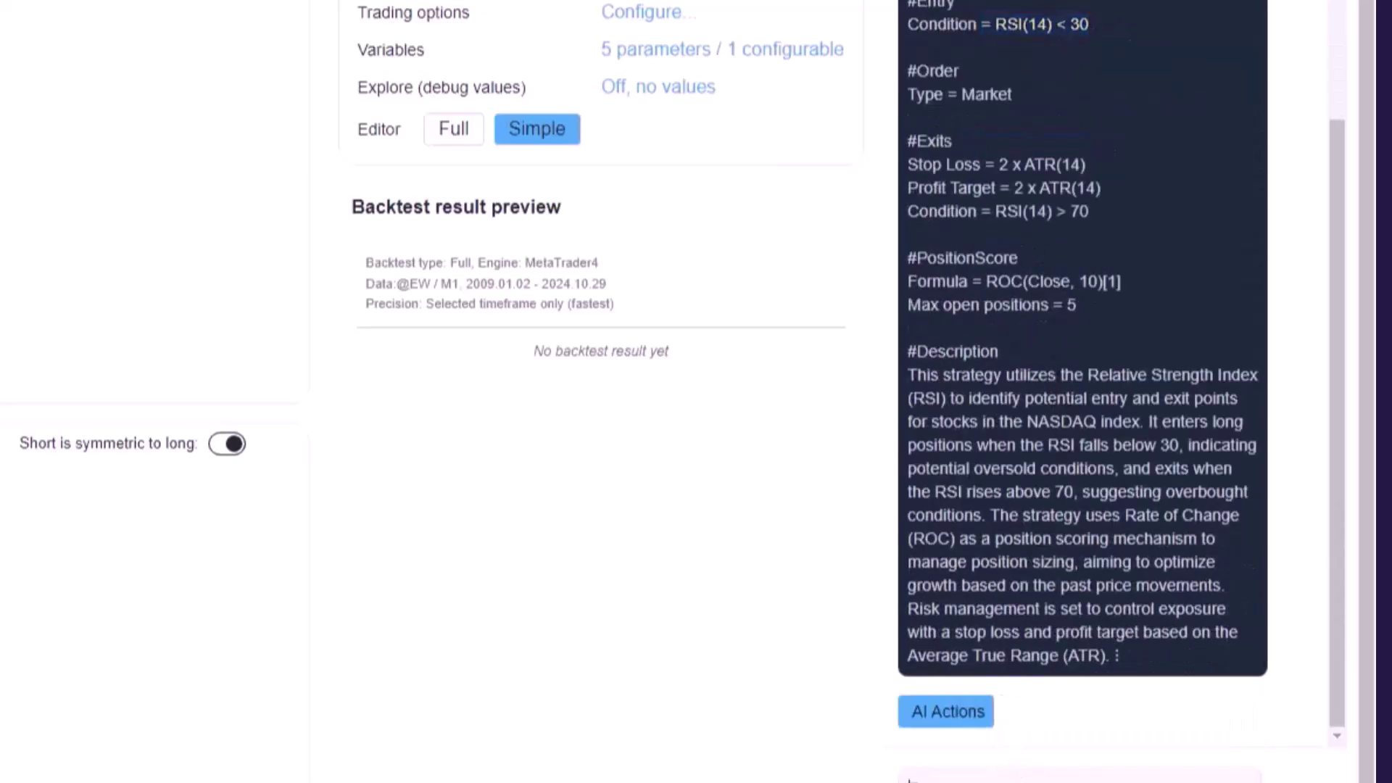
{"action": "left_click_drag", "start_coordinate": [1118, 194], "coordinate": [897, 178]}
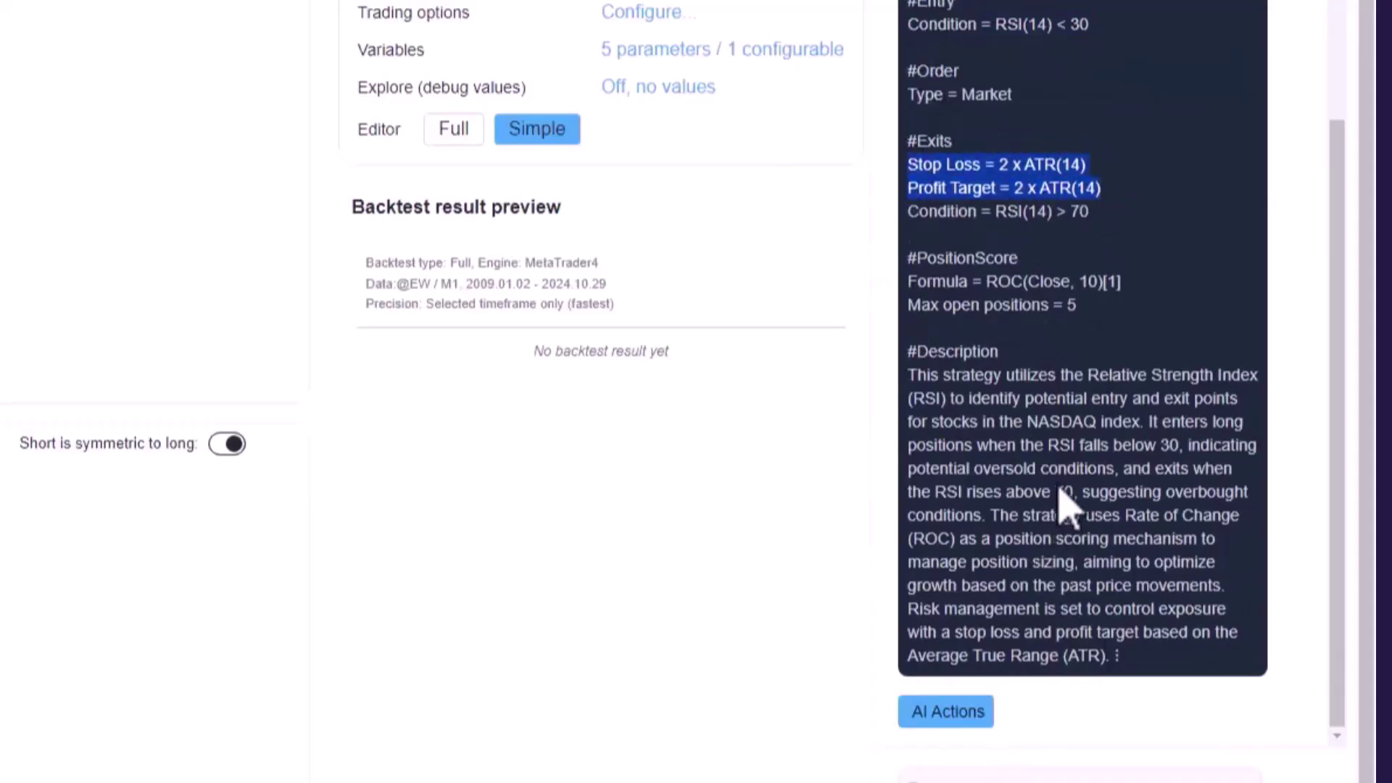
{"action": "left_click_drag", "start_coordinate": [966, 24], "coordinate": [1089, 24]}
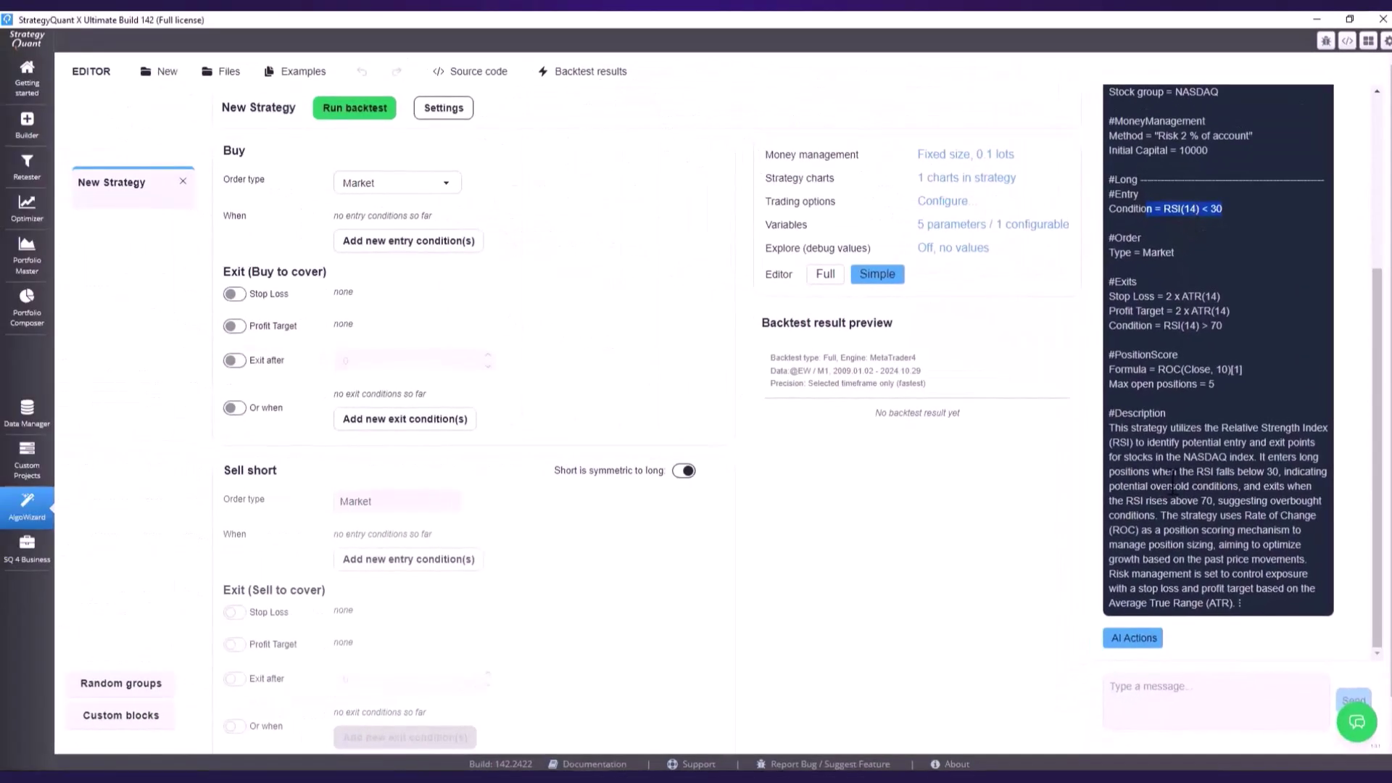
Step: Ask the AI assistant to 'remove stop loss and take profit', keeping only the RSI(14) > 70 exit
{"action": "left_click", "coordinate": [1147, 682]}
{"action": "type", "text": "remove stop l"}
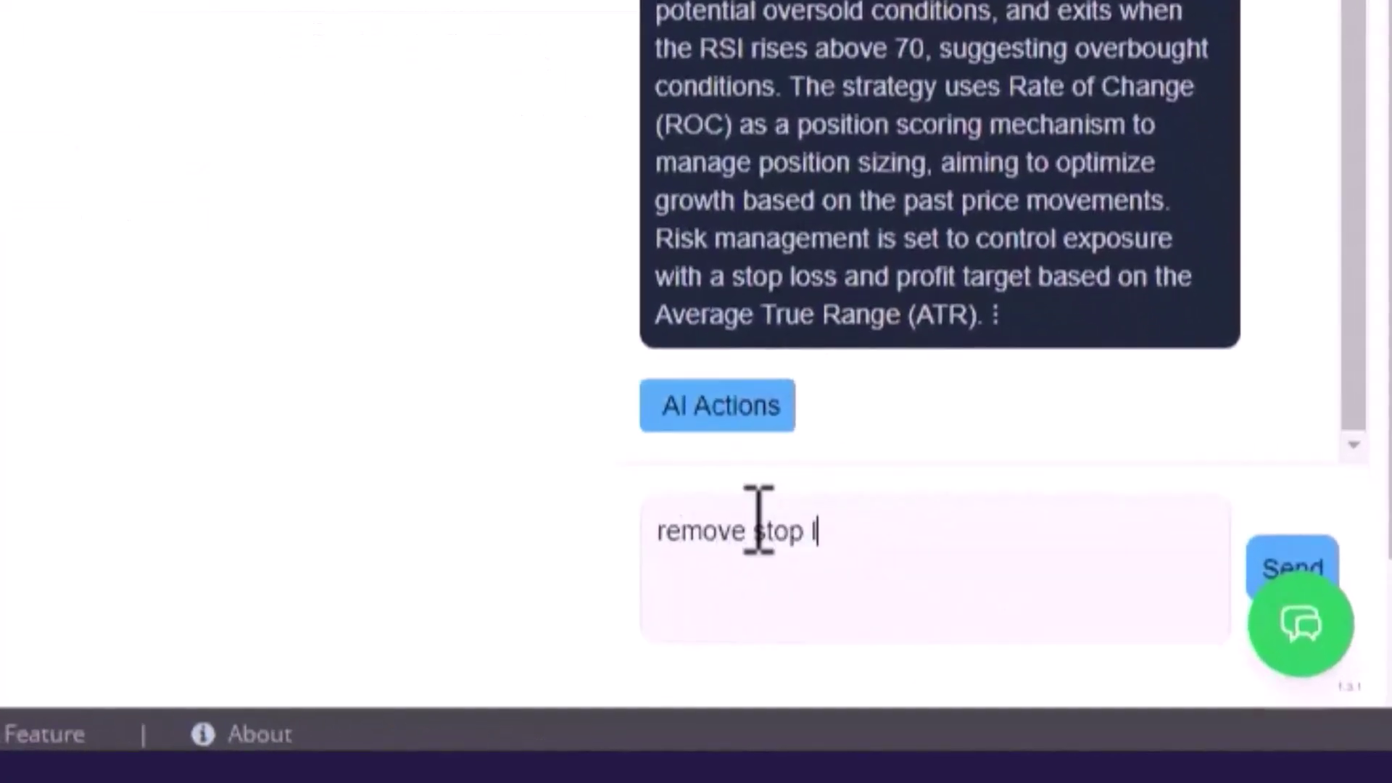
{"action": "type", "text": "oss and "}
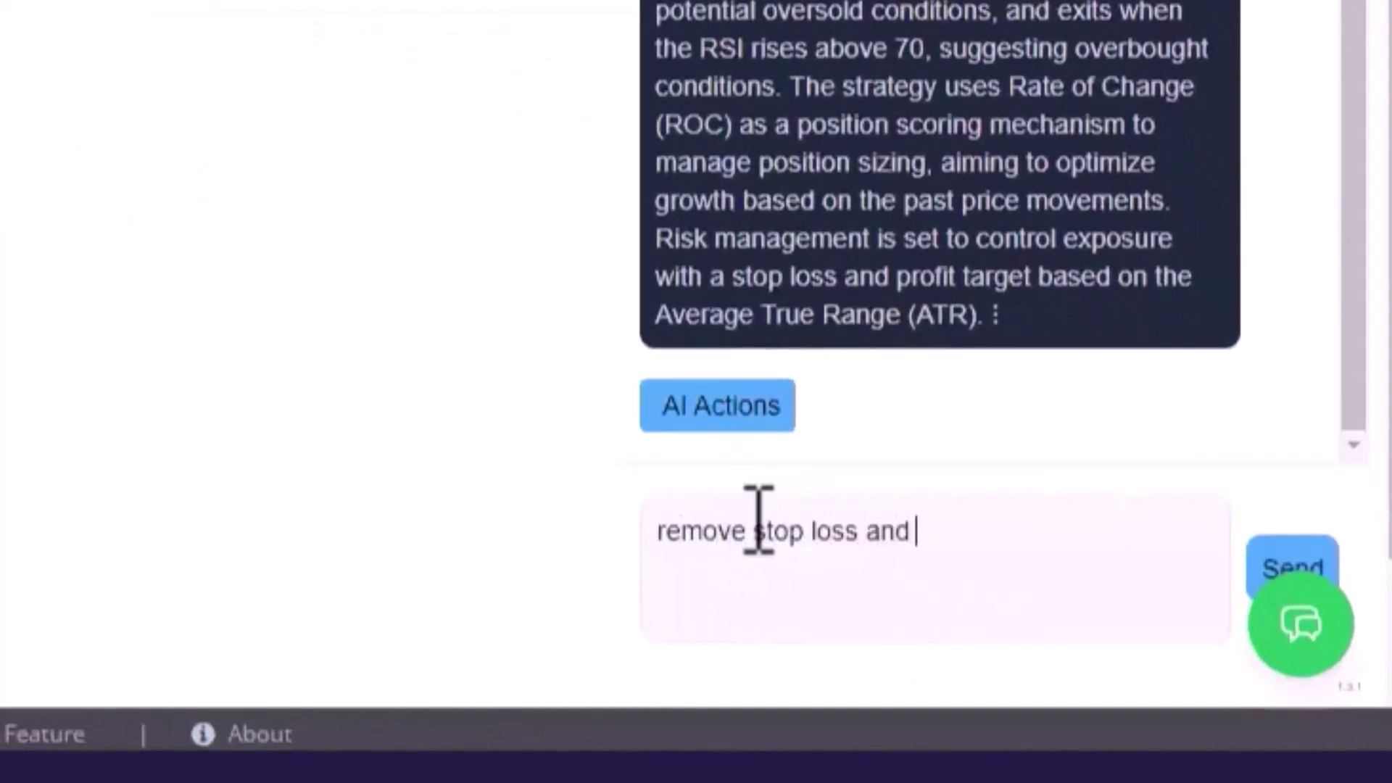
{"action": "type", "text": "take profit"}
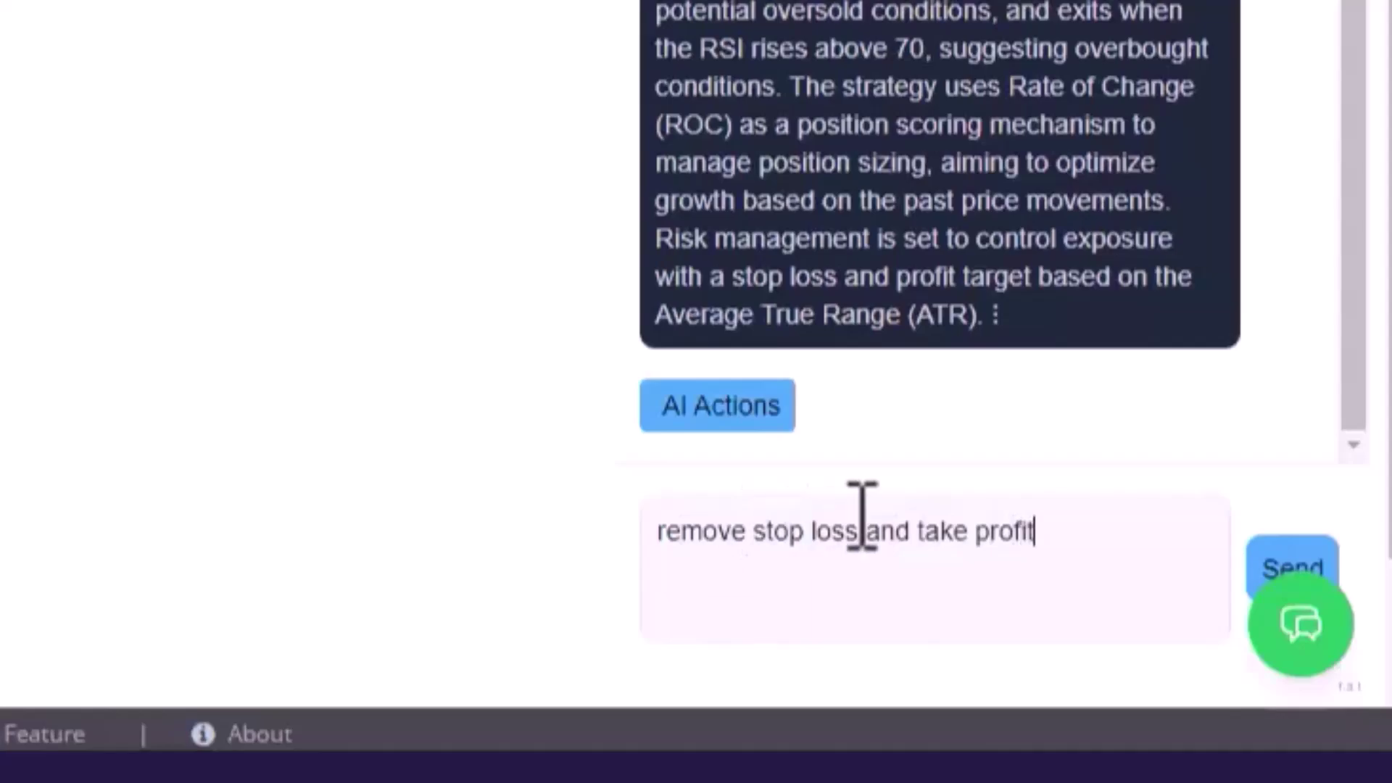
{"action": "key", "text": "Return"}
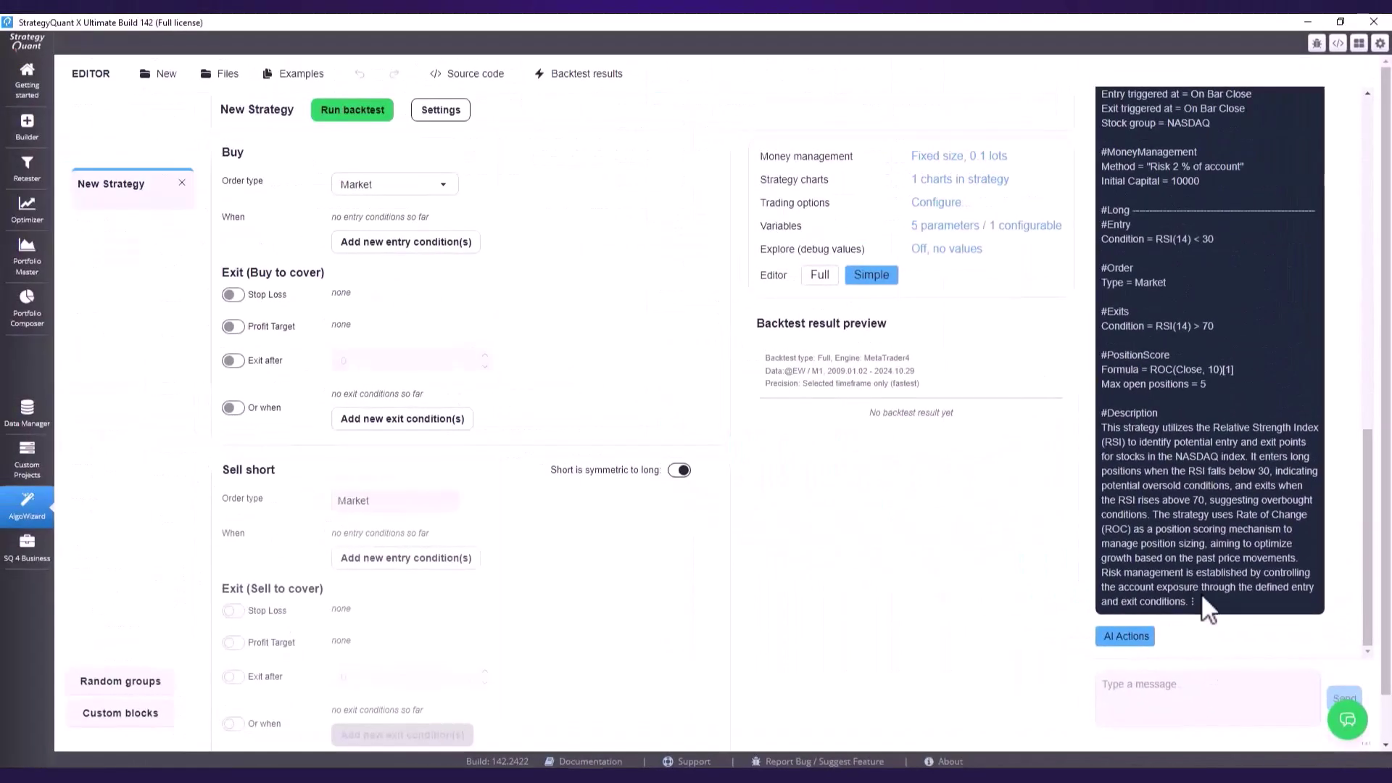
Step: Send the AI assistant the request 'add trend filter as market regime'
{"action": "left_click", "coordinate": [1148, 677]}
{"action": "type", "text": "add trend f"}
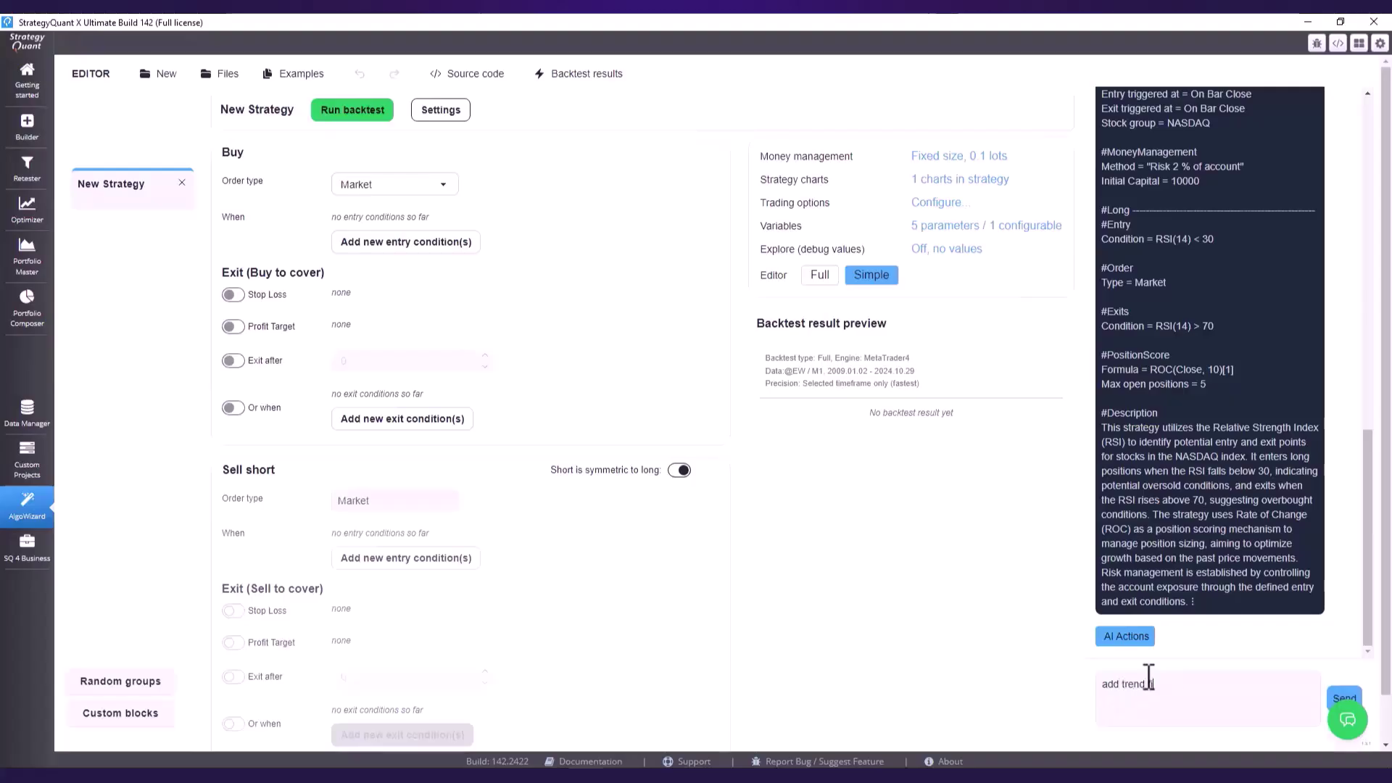
{"action": "type", "text": "ilter as market regime"}
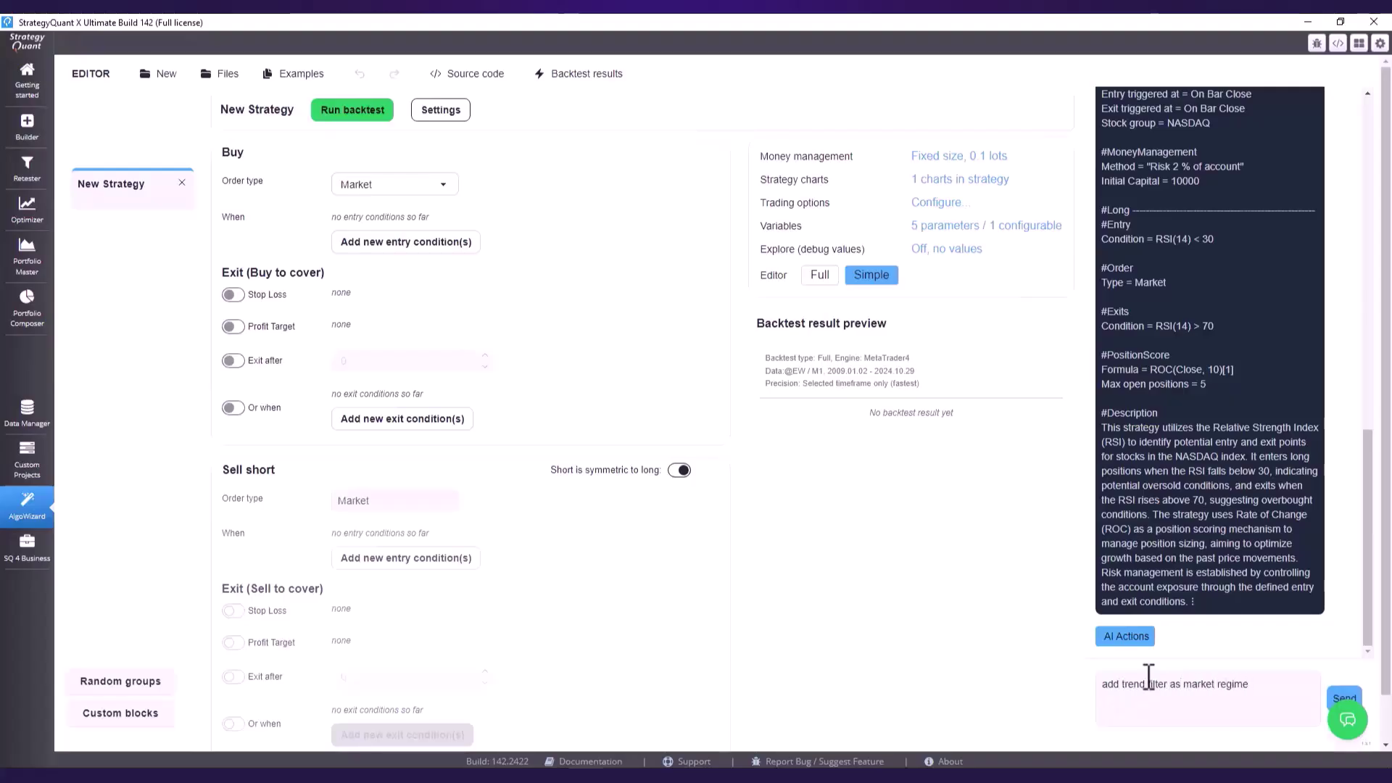
{"action": "key", "text": "Return"}
Step: Highlight the revised description, the new ADX(14) > 20 entry filter and the ROC position score formula
{"action": "left_click_drag", "start_coordinate": [1104, 383], "coordinate": [1119, 420]}
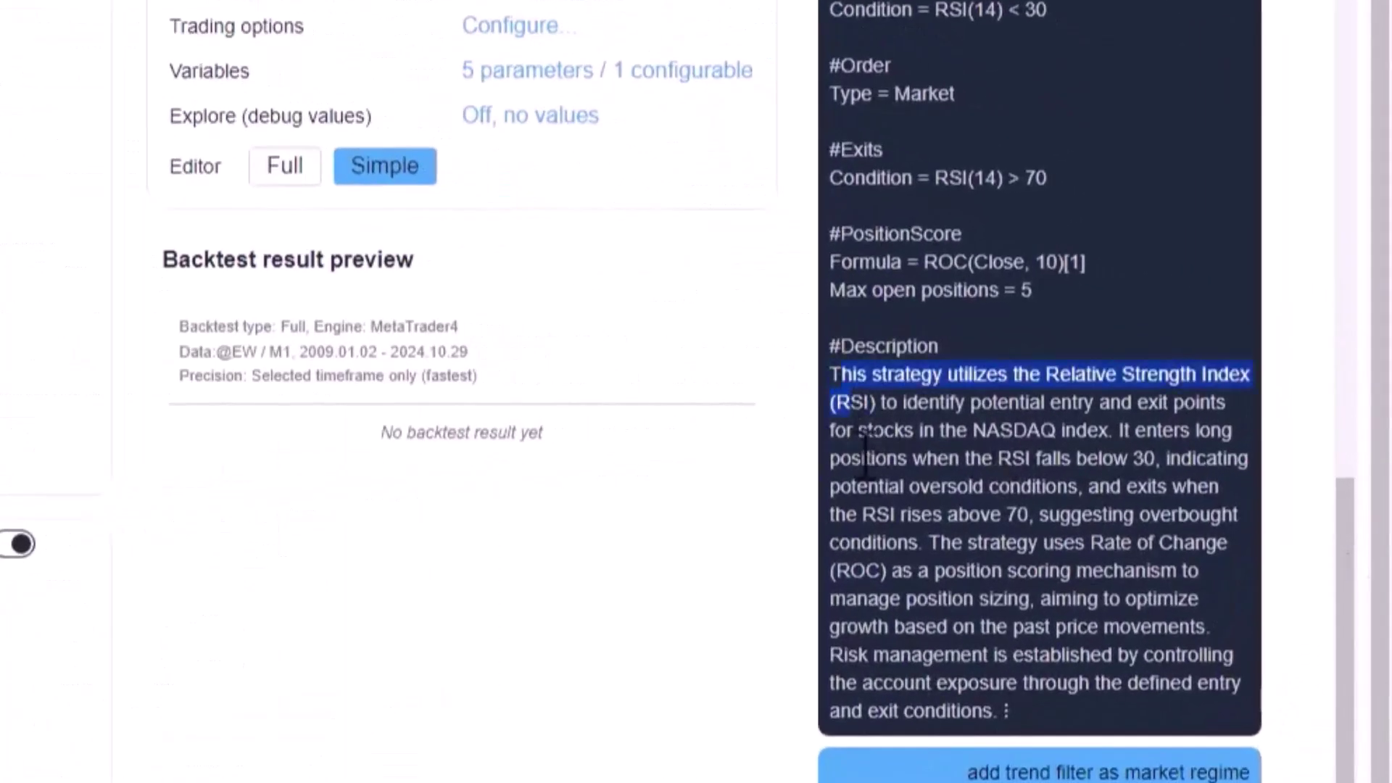
{"action": "left_click_drag", "start_coordinate": [865, 450], "coordinate": [943, 683]}
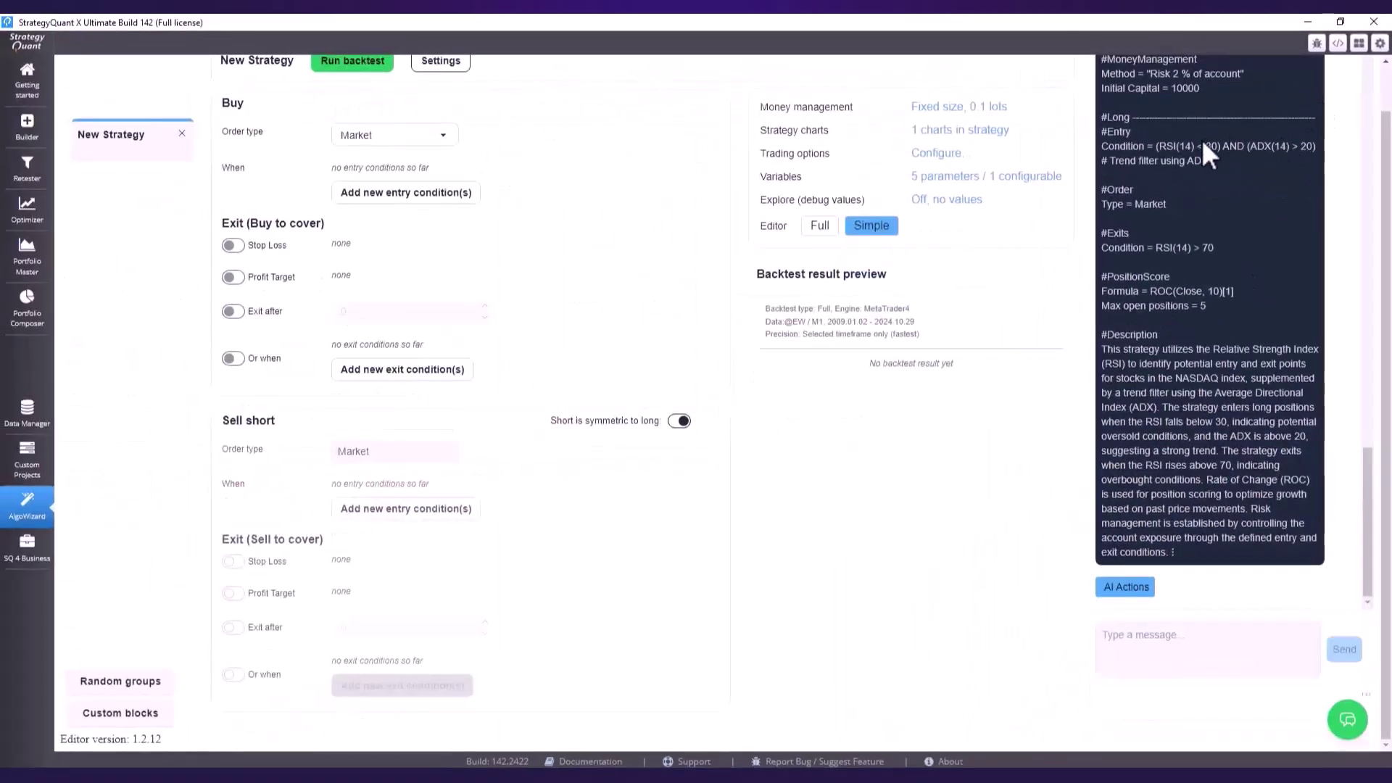
{"action": "left_click_drag", "start_coordinate": [1182, 146], "coordinate": [1290, 145]}
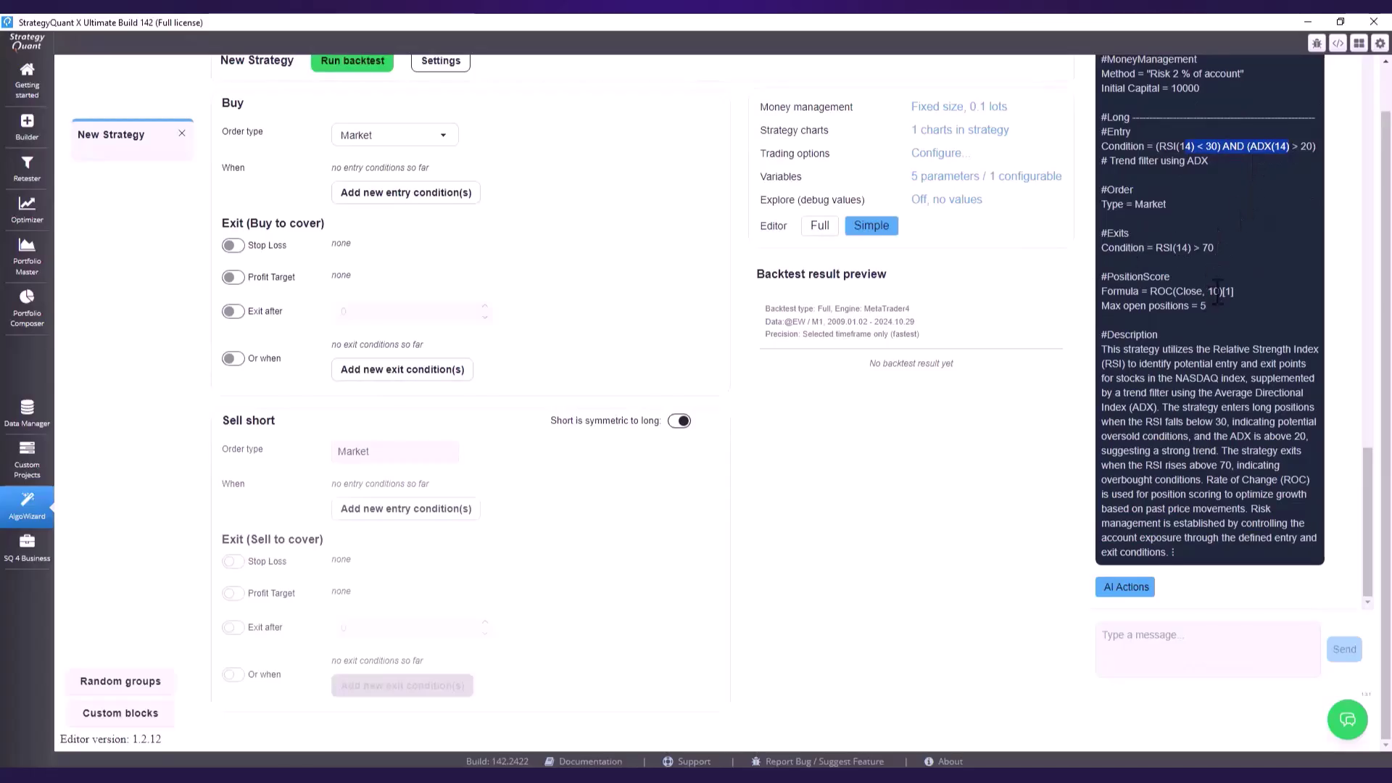
{"action": "left_click_drag", "start_coordinate": [1243, 292], "coordinate": [1102, 58]}
Step: Send the AI-built strategy to the AlgoWizard editor as AIStrategy via AI Actions
{"action": "left_click", "coordinate": [1249, 317]}
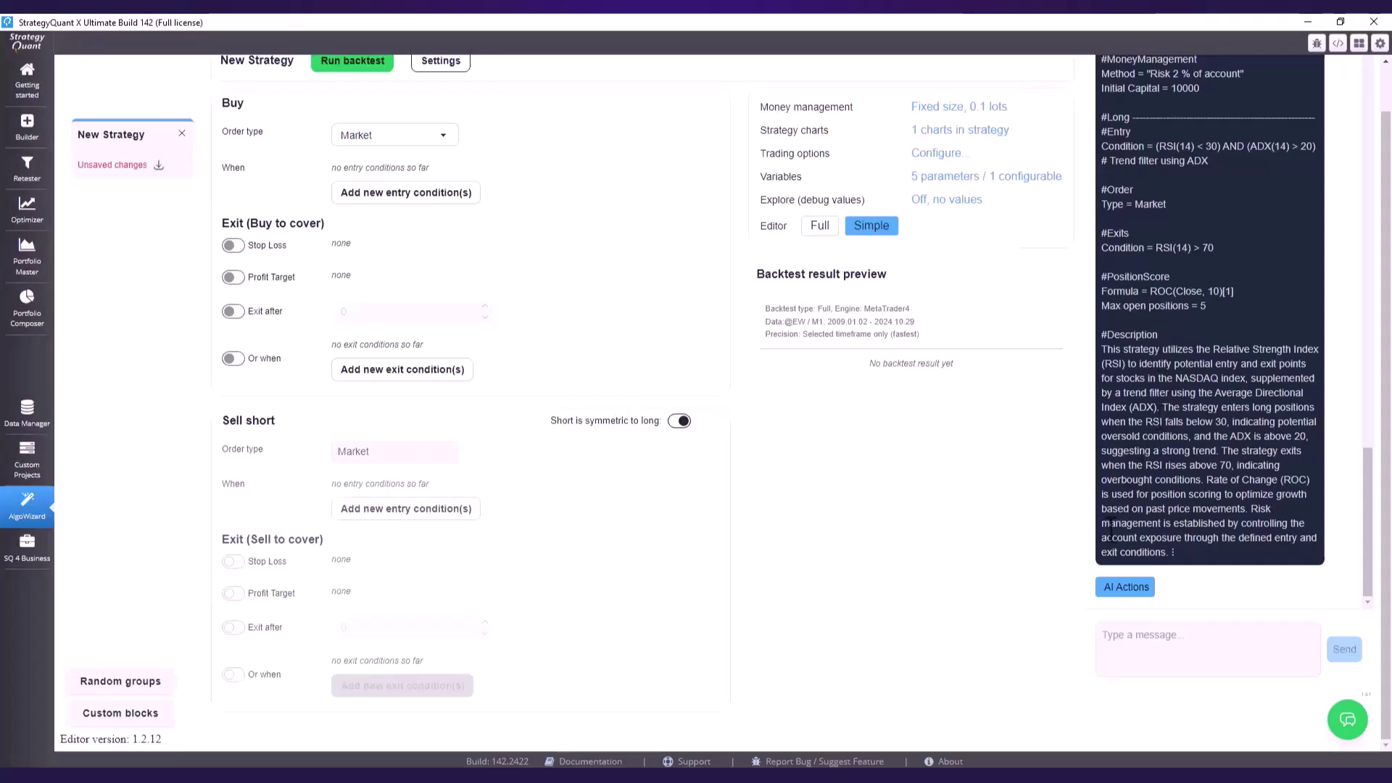
{"action": "left_click", "coordinate": [1109, 588]}
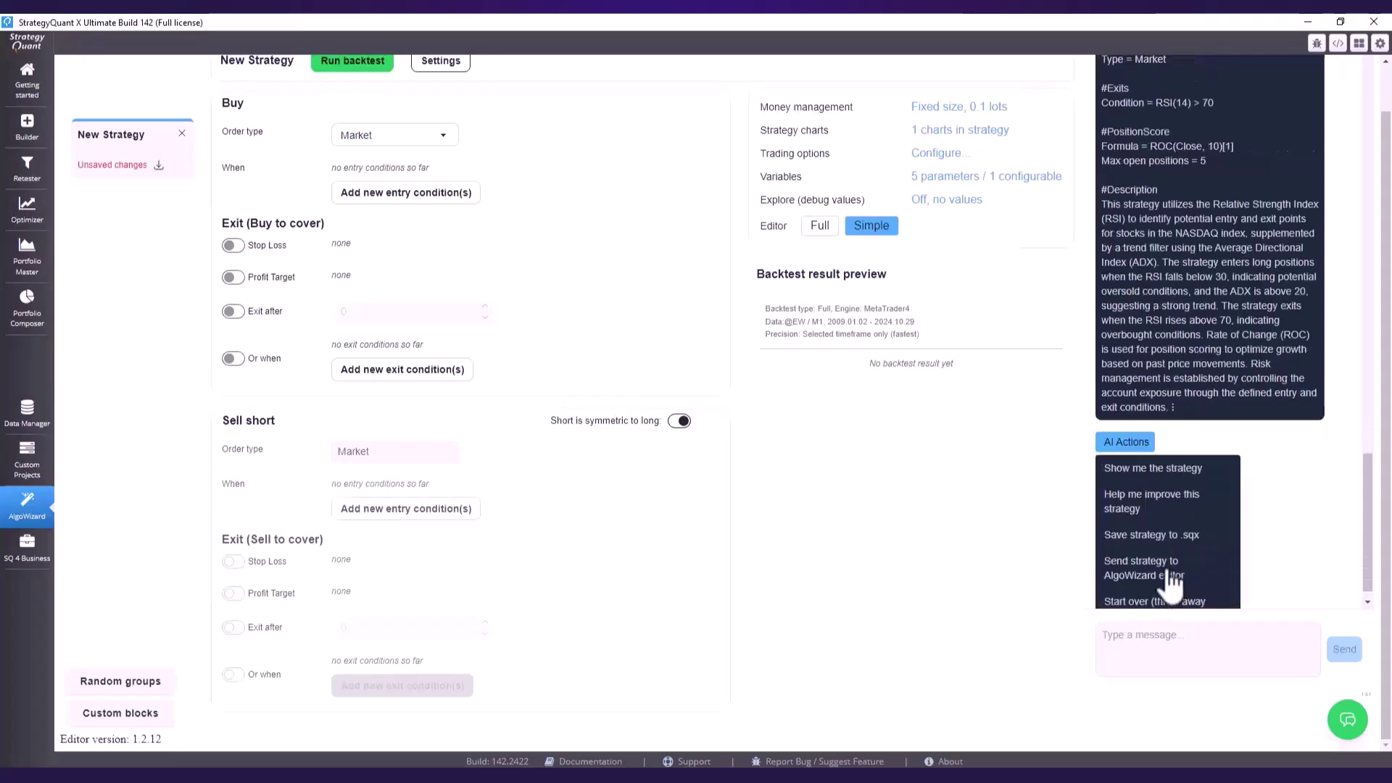
{"action": "left_click", "coordinate": [1165, 575]}
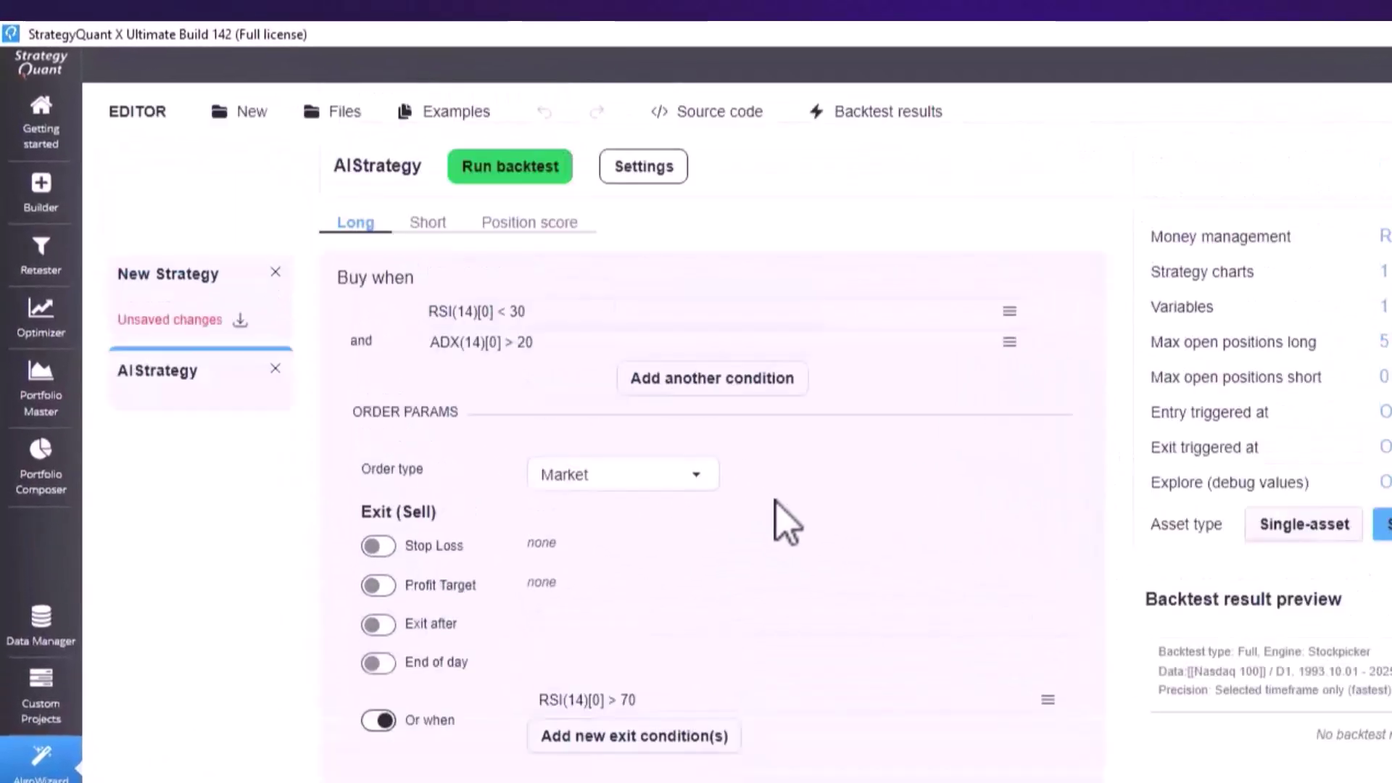
Step: Backtest AIStrategy on Nasdaq 100 data, review the trade list and equity chart, then return to the editor
{"action": "left_click", "coordinate": [528, 174]}
{"action": "scroll", "coordinate": [834, 508], "scroll_direction": "down", "scroll_amount": 3}
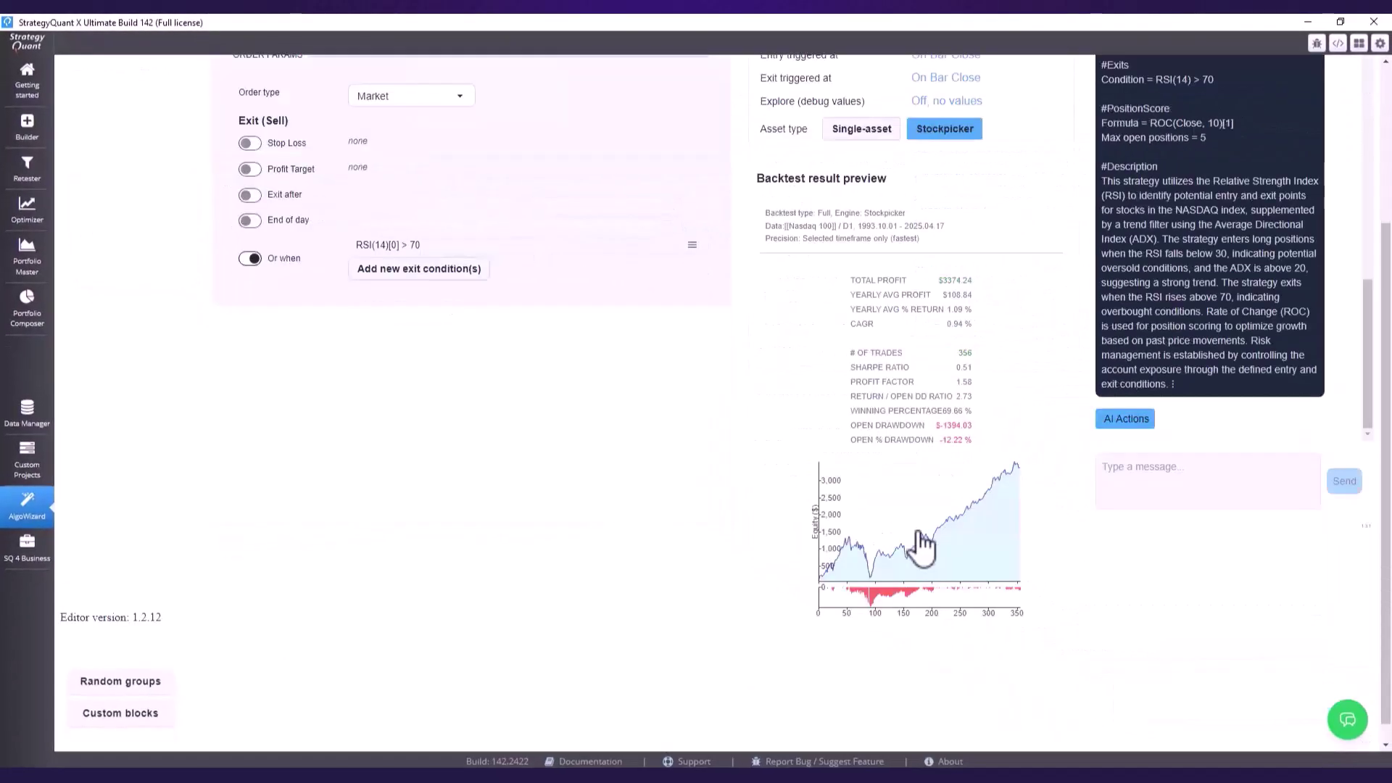
{"action": "left_click", "coordinate": [921, 545]}
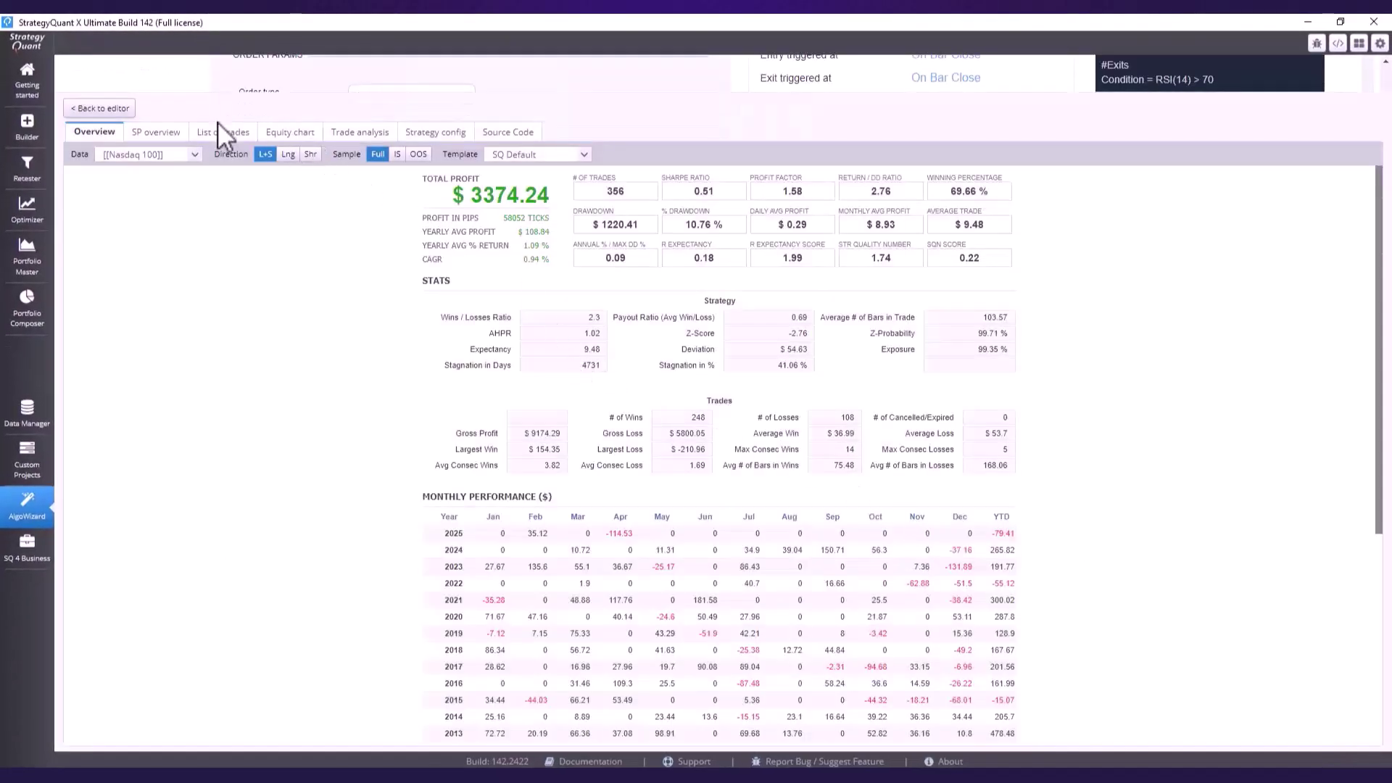
{"action": "left_click", "coordinate": [240, 133]}
{"action": "left_click", "coordinate": [294, 139]}
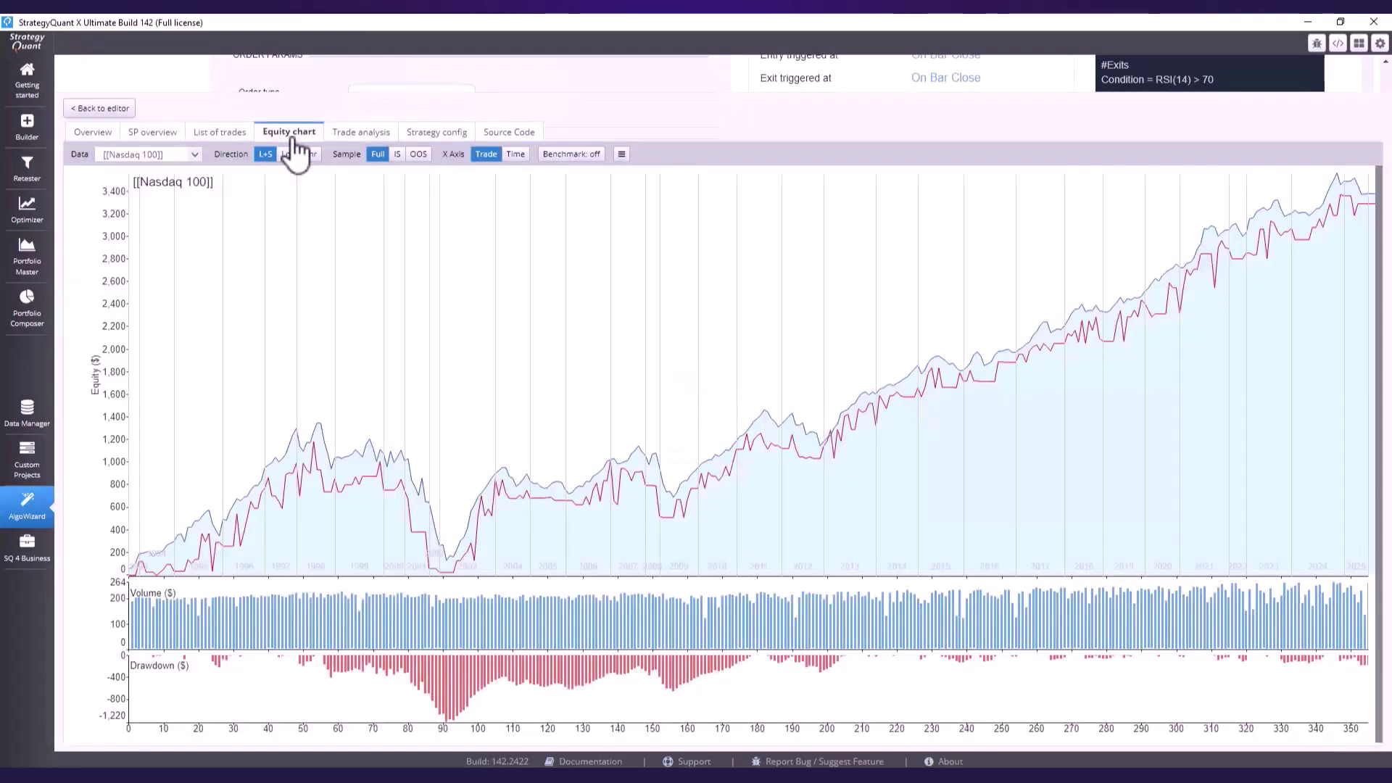
{"action": "key", "text": "Escape"}
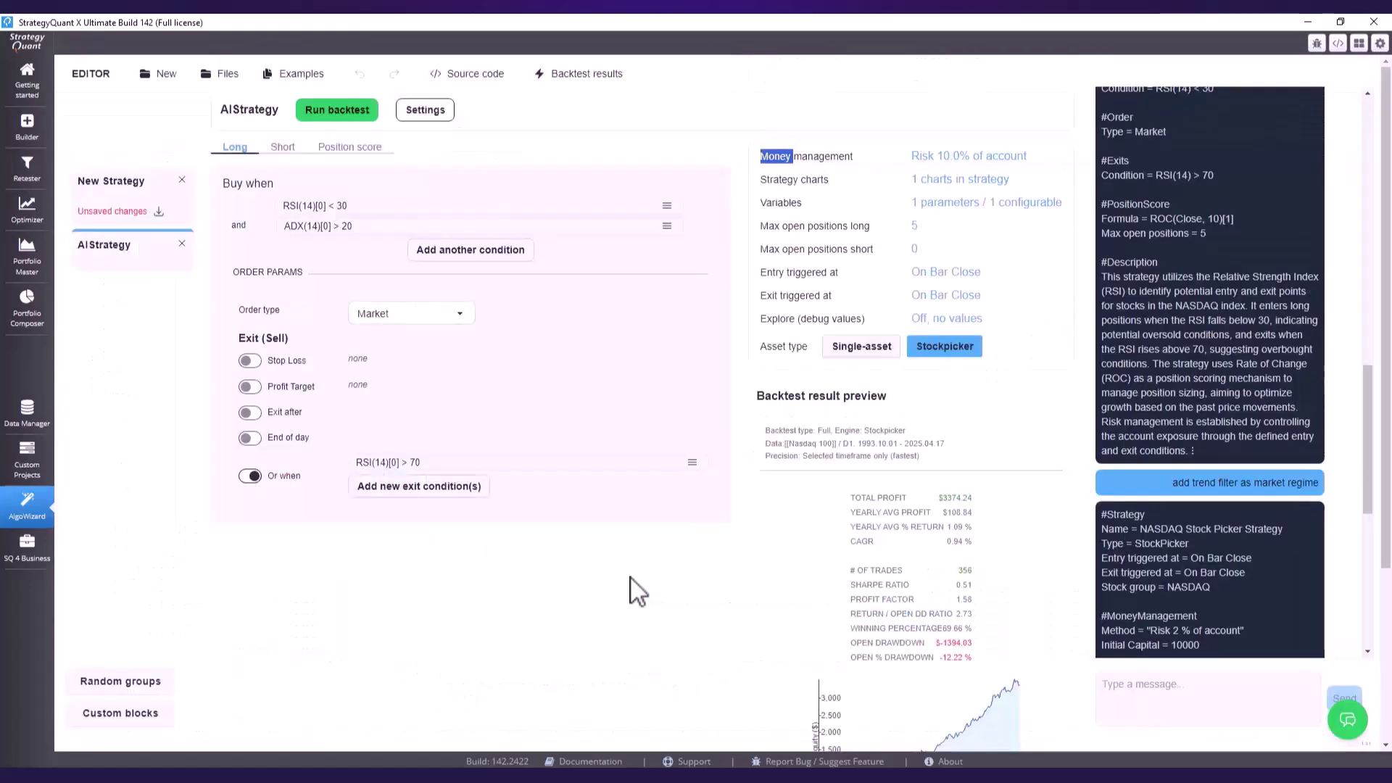